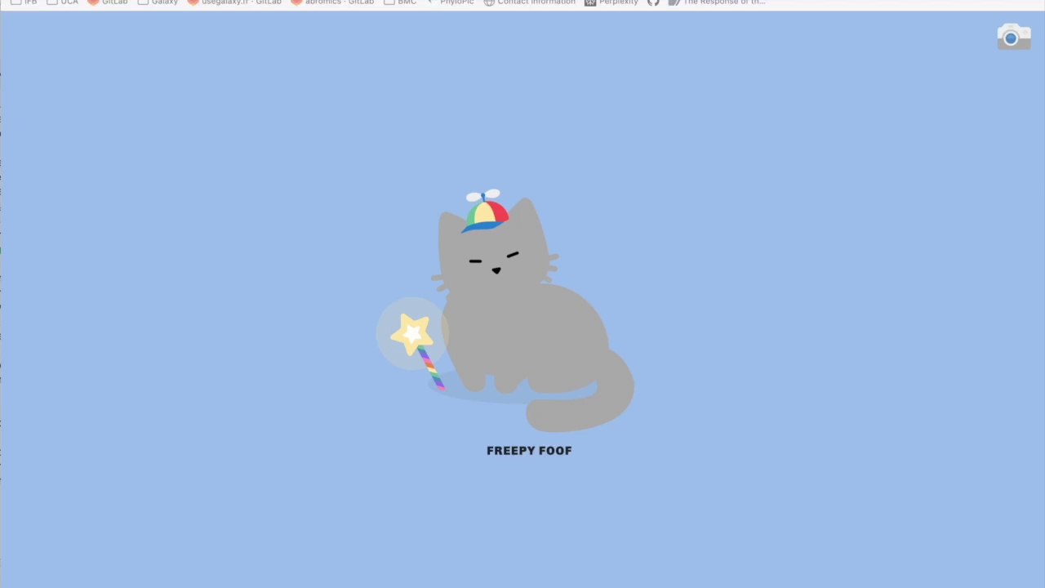
Step: Go to training.galaxyproject.org from the Firefox address bar's autofill suggestion
{"action": "key", "text": "super+l"}
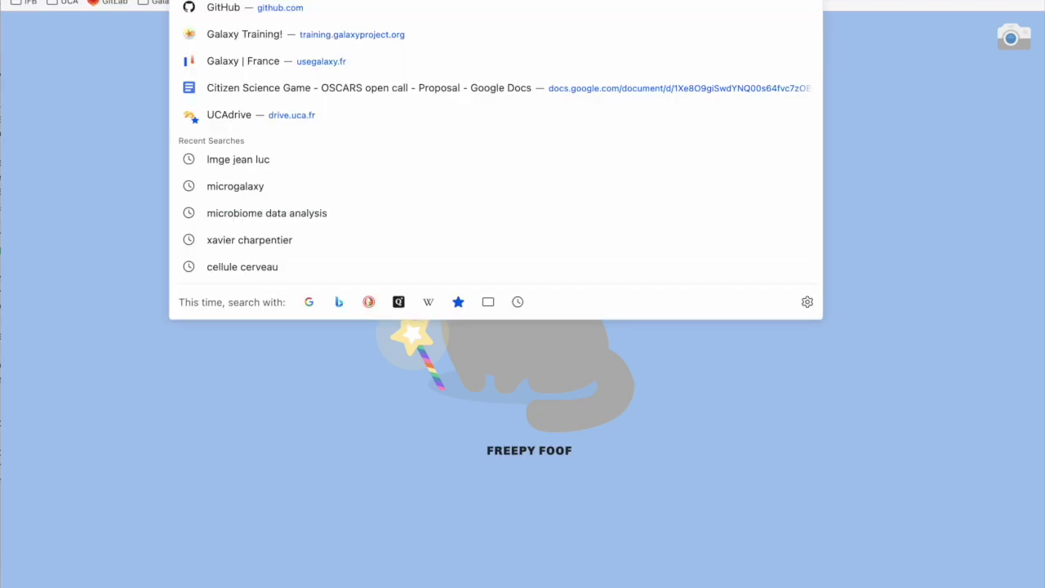
{"action": "type", "text": "tra"}
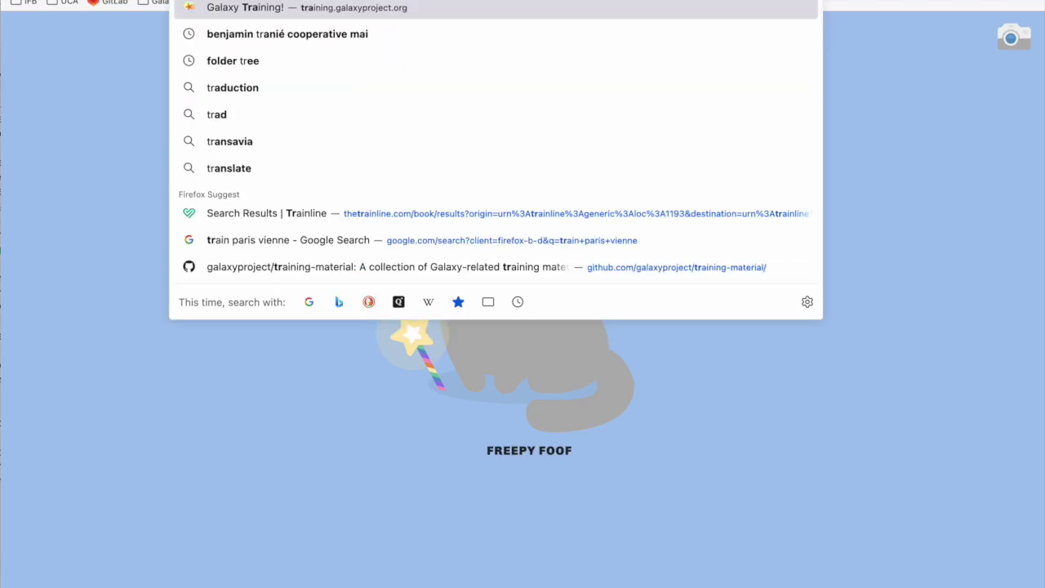
{"action": "key", "text": "Return"}
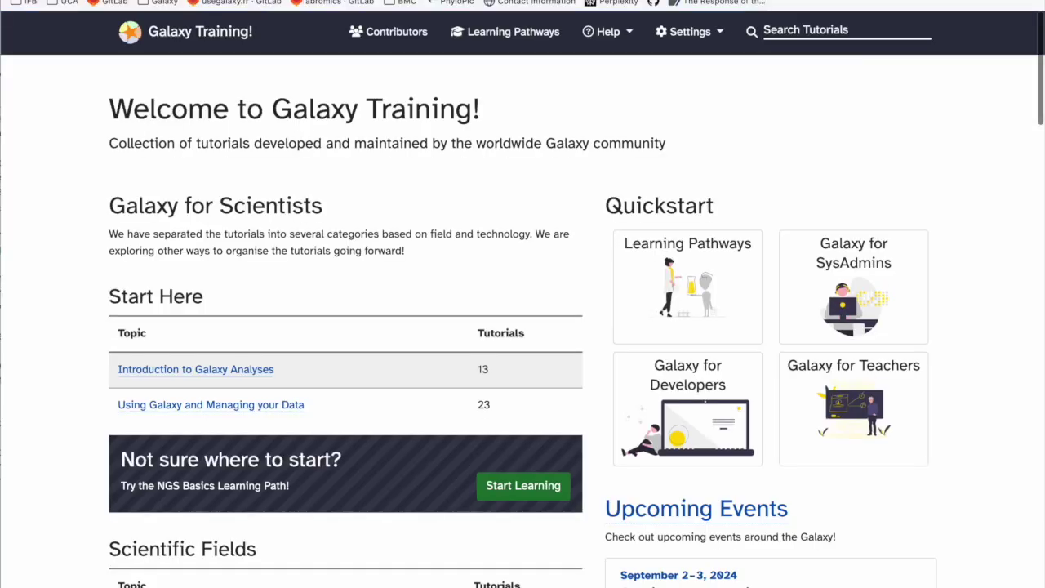
Step: Open the Genome Annotation topic under Scientific Fields and scroll to its Prokaryotes lessons
{"action": "scroll", "coordinate": [361, 156], "scroll_direction": "down", "scroll_amount": 1}
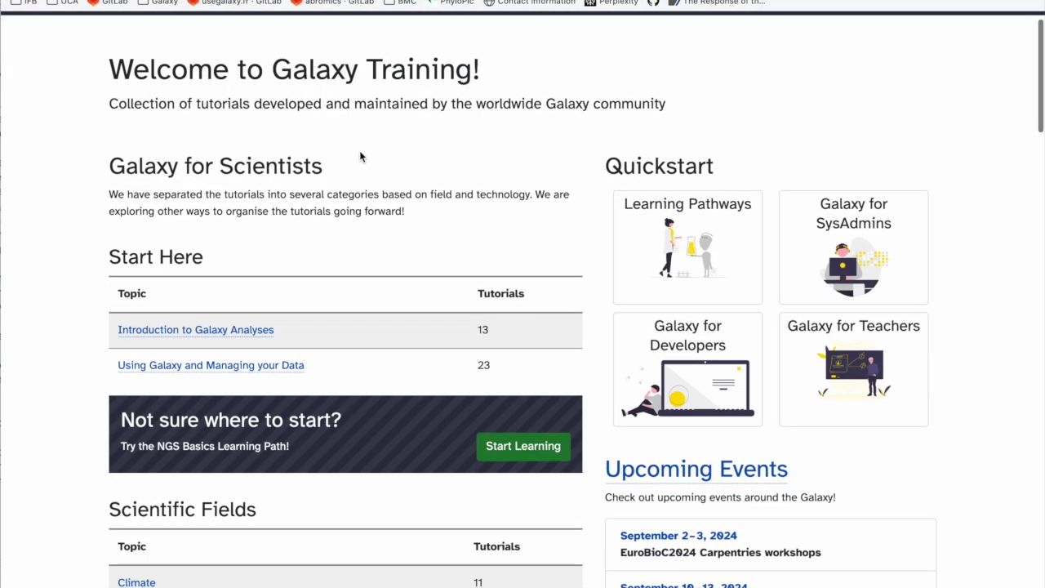
{"action": "scroll", "coordinate": [362, 155], "scroll_direction": "down", "scroll_amount": 12}
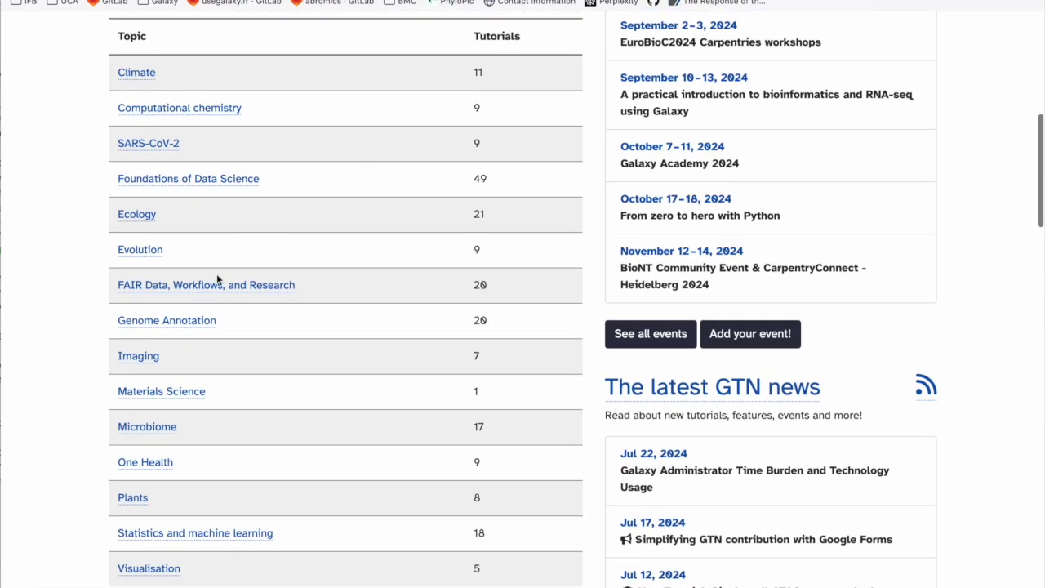
{"action": "left_click", "coordinate": [170, 322]}
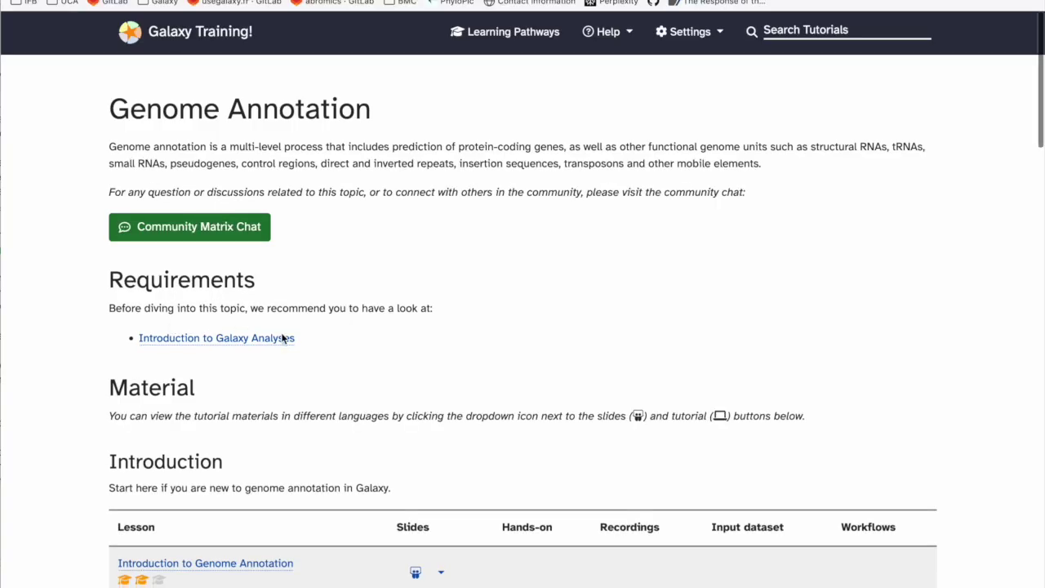
{"action": "scroll", "coordinate": [426, 342], "scroll_direction": "down", "scroll_amount": 3}
{"action": "scroll", "coordinate": [426, 343], "scroll_direction": "down", "scroll_amount": 1}
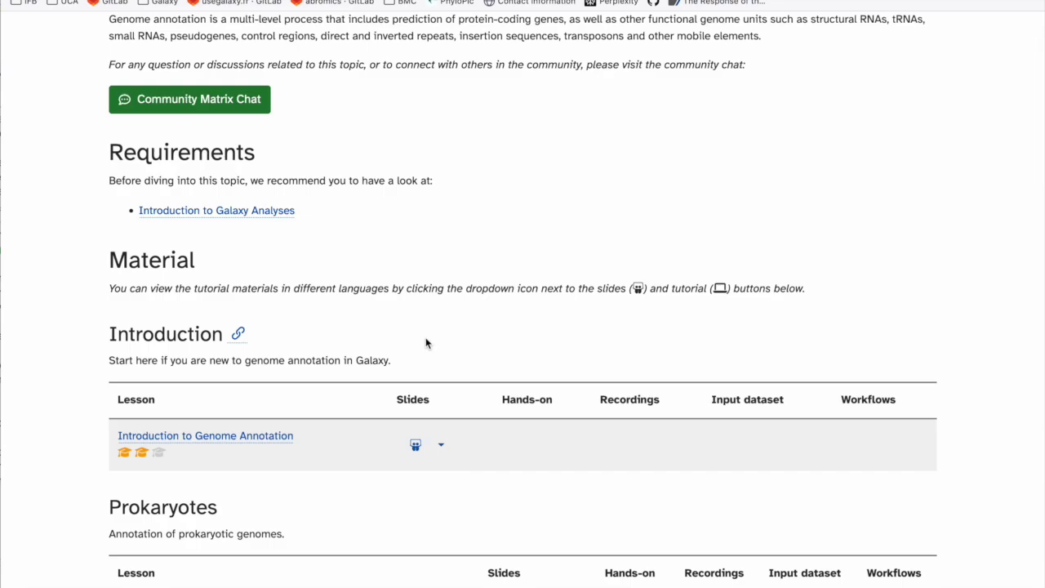
{"action": "scroll", "coordinate": [426, 339], "scroll_direction": "down", "scroll_amount": 4}
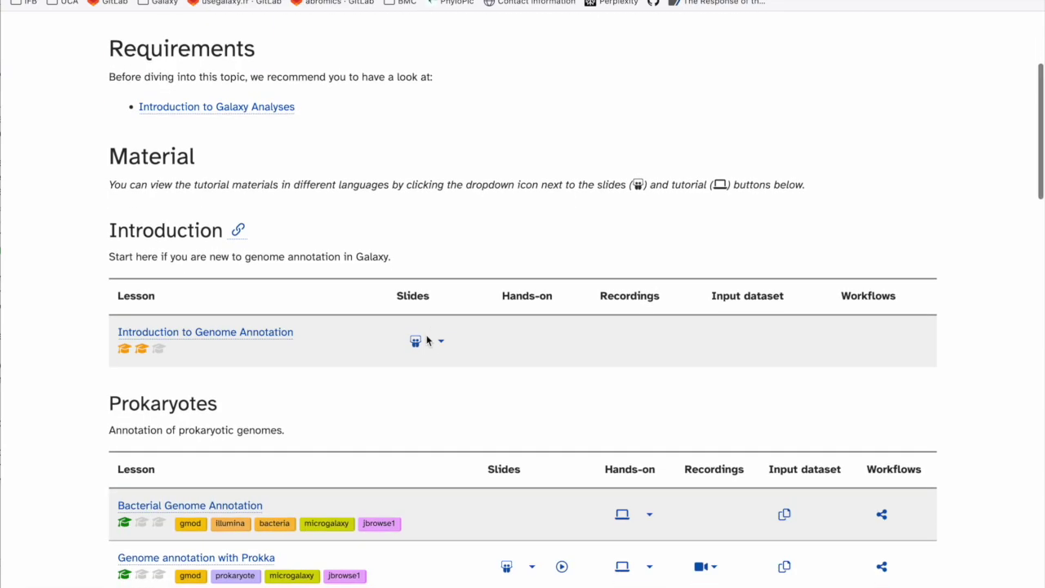
{"action": "scroll", "coordinate": [428, 340], "scroll_direction": "down", "scroll_amount": 1}
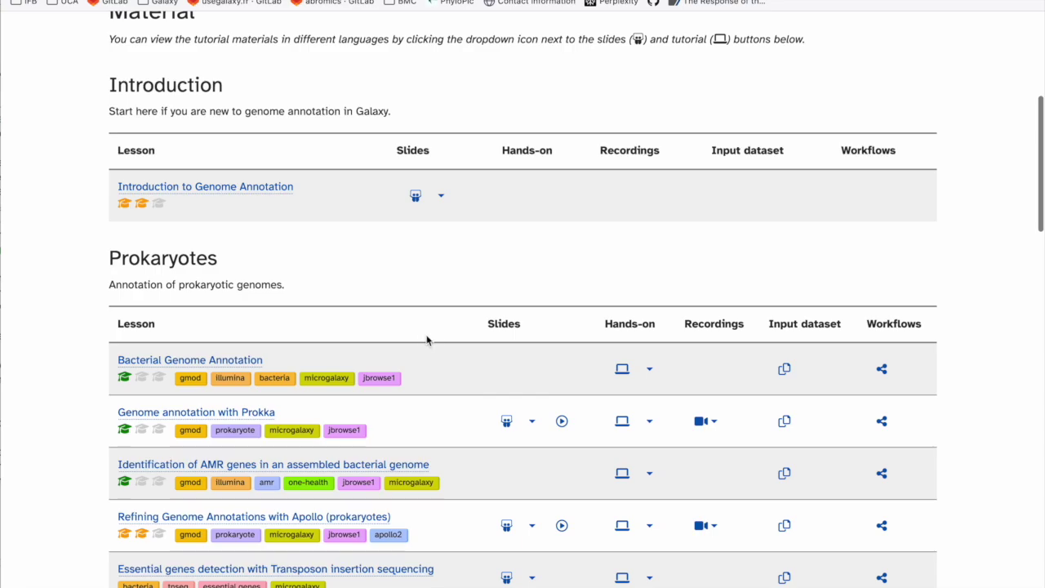
{"action": "left_click_drag", "start_coordinate": [122, 258], "coordinate": [218, 259]}
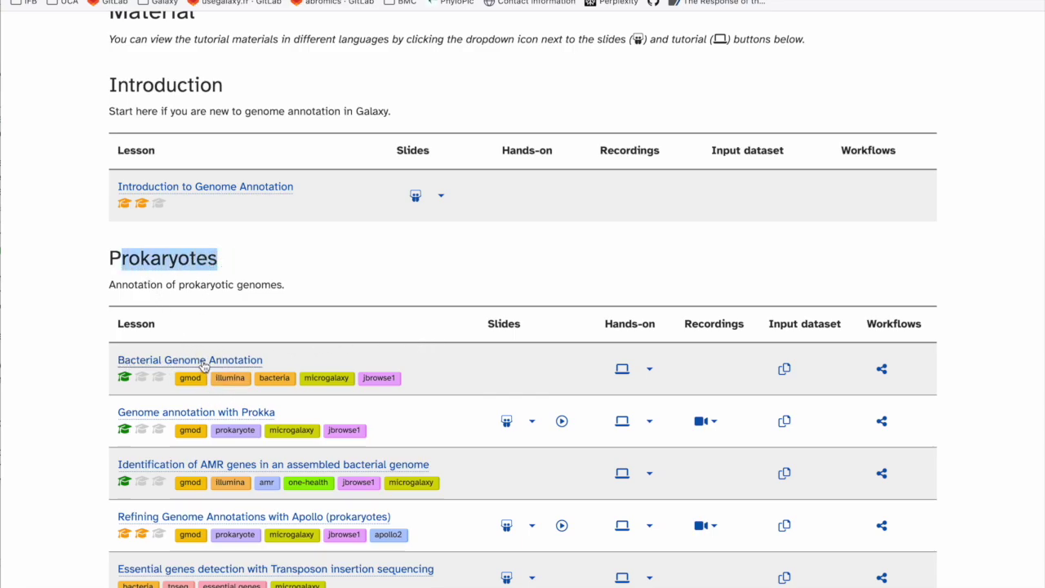
Step: Open the Bacterial Genome Annotation lesson and read its questions, objectives and requirements
{"action": "left_click", "coordinate": [203, 360]}
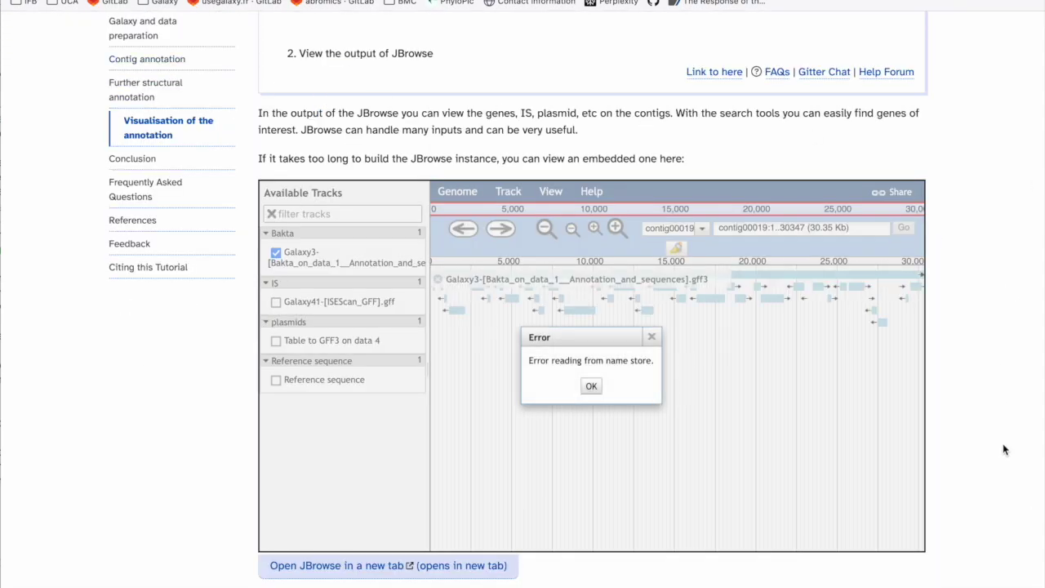
{"action": "scroll", "coordinate": [1002, 442], "scroll_direction": "up", "scroll_amount": 5}
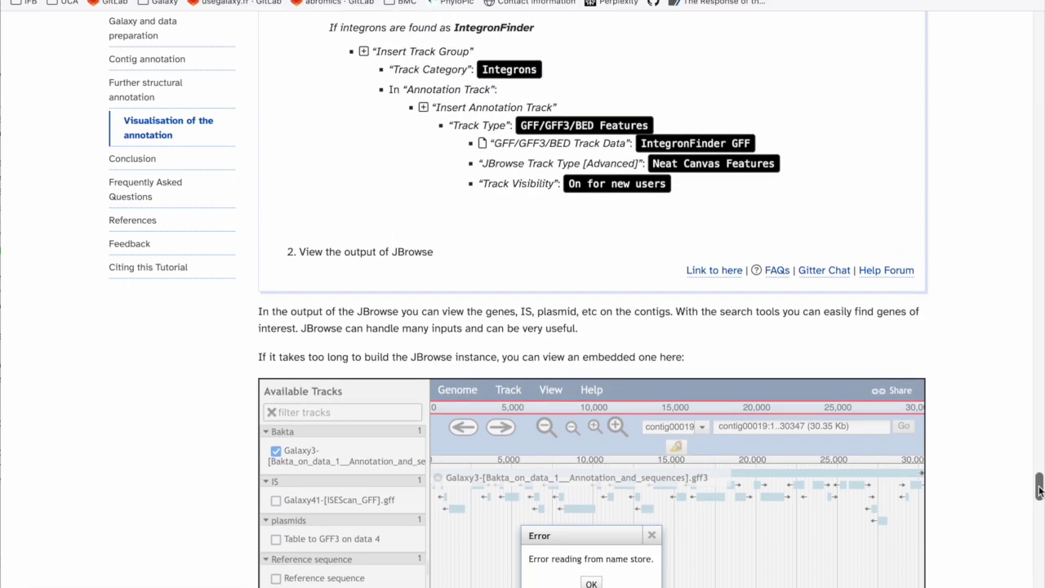
{"action": "left_click_drag", "start_coordinate": [1039, 490], "coordinate": [1000, 31]}
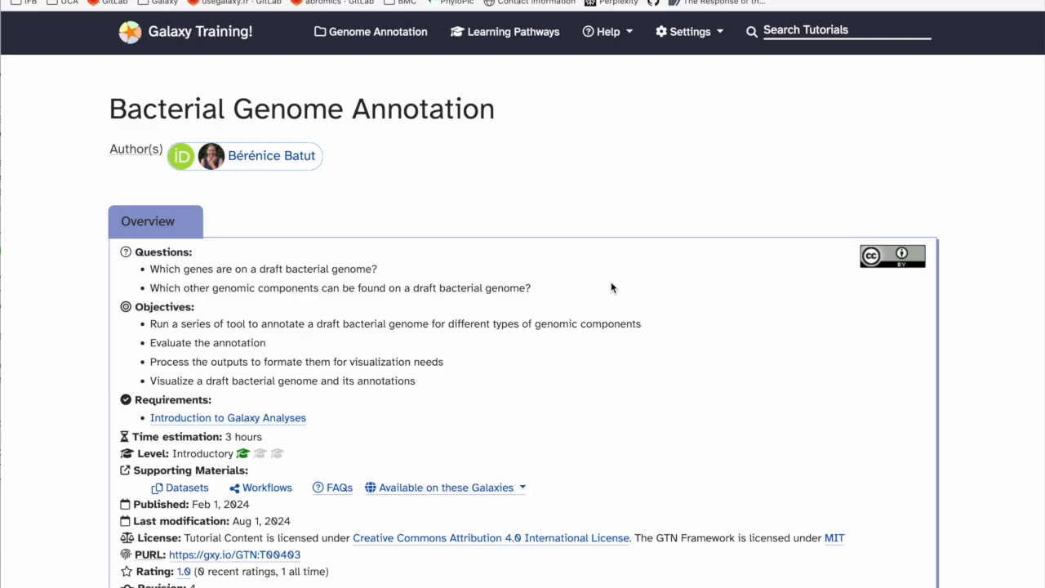
{"action": "scroll", "coordinate": [611, 286], "scroll_direction": "down", "scroll_amount": 1}
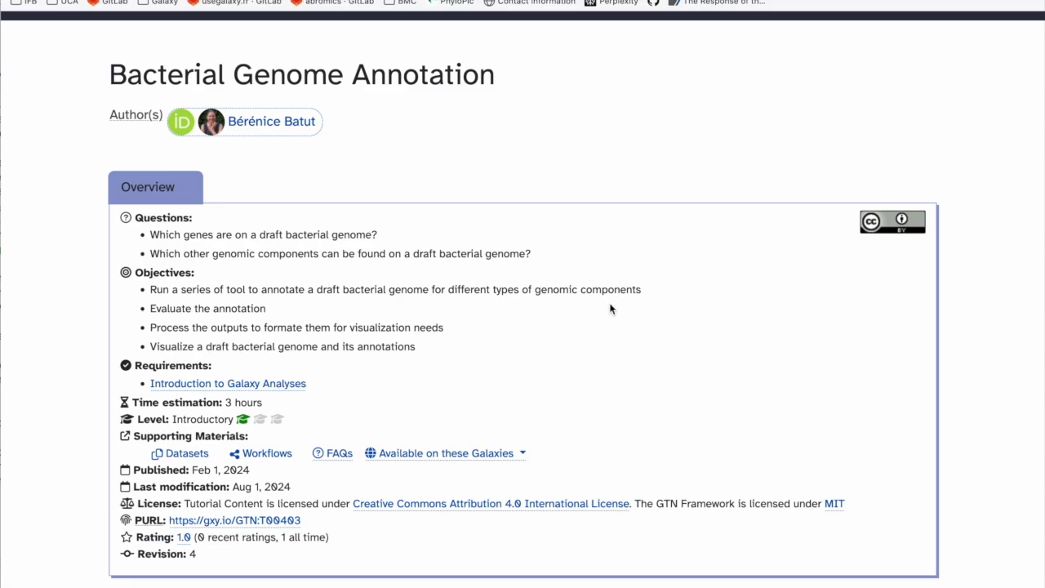
{"action": "scroll", "coordinate": [610, 306], "scroll_direction": "down", "scroll_amount": 1}
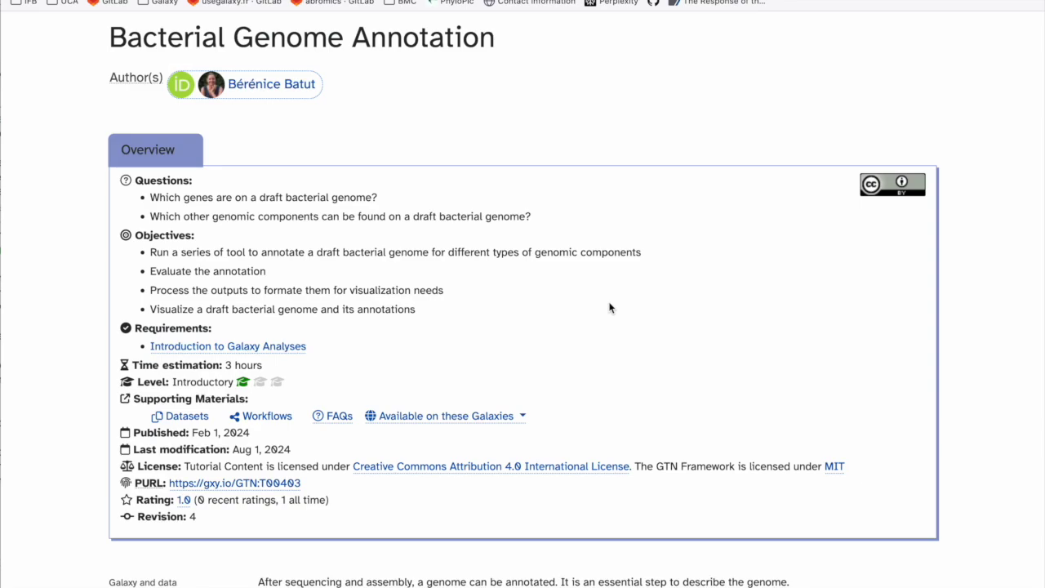
{"action": "scroll", "coordinate": [623, 301], "scroll_direction": "down", "scroll_amount": 5}
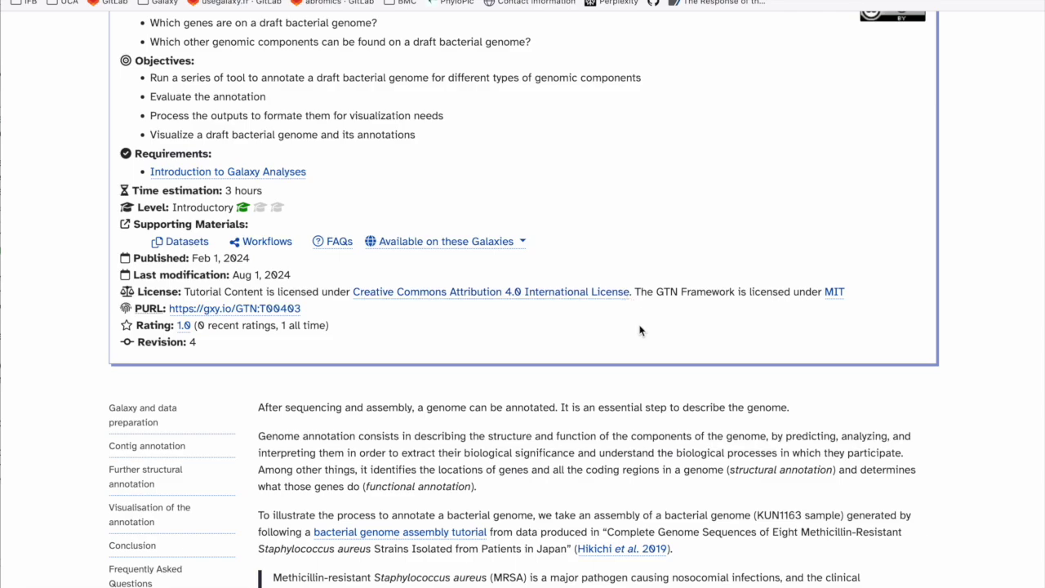
{"action": "scroll", "coordinate": [639, 329], "scroll_direction": "down", "scroll_amount": 3}
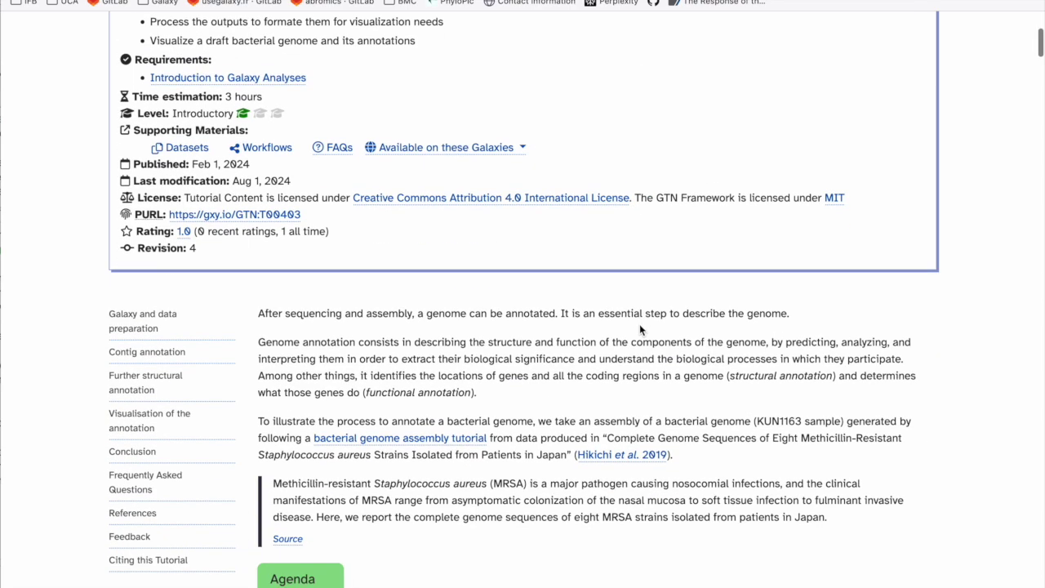
{"action": "scroll", "coordinate": [640, 325], "scroll_direction": "down", "scroll_amount": 2}
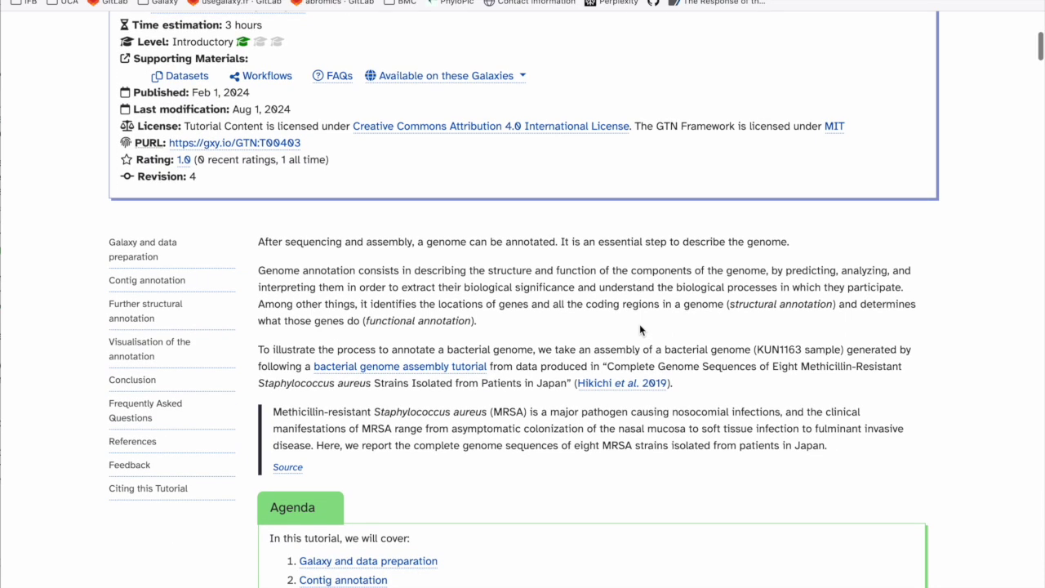
{"action": "scroll", "coordinate": [639, 329], "scroll_direction": "down", "scroll_amount": 1}
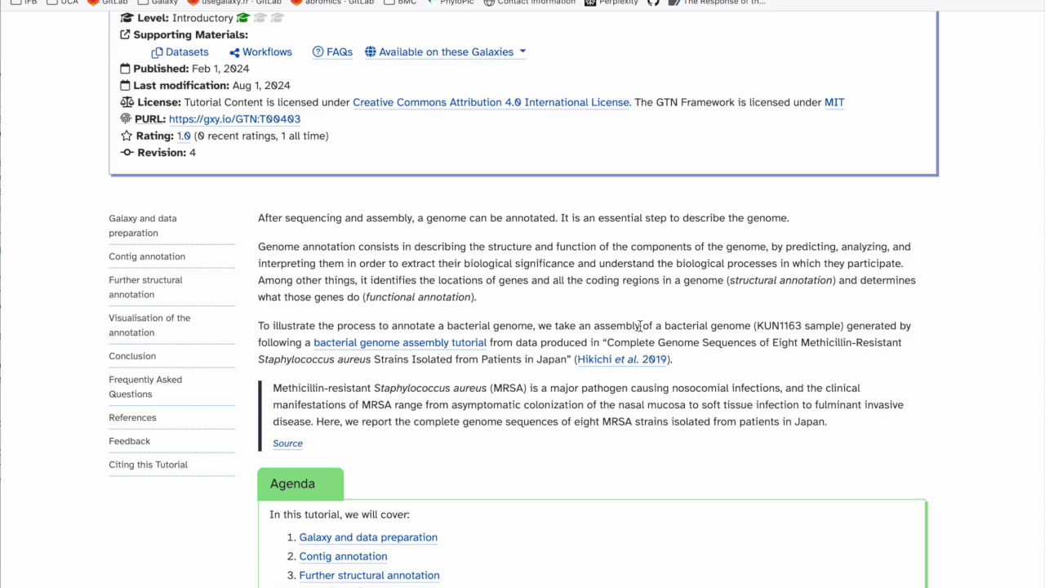
{"action": "scroll", "coordinate": [650, 308], "scroll_direction": "down", "scroll_amount": 1}
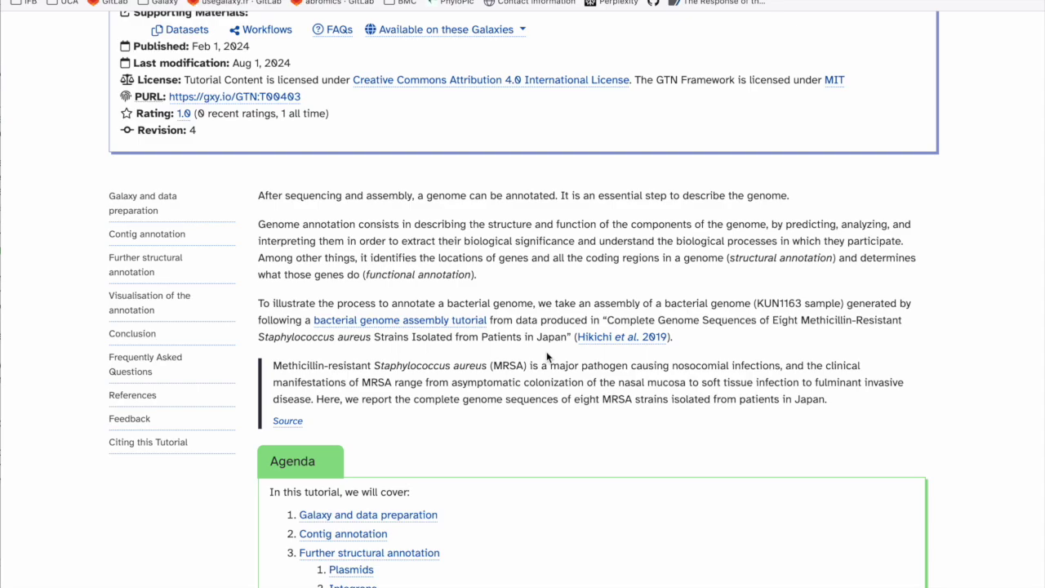
{"action": "scroll", "coordinate": [546, 353], "scroll_direction": "down", "scroll_amount": 5}
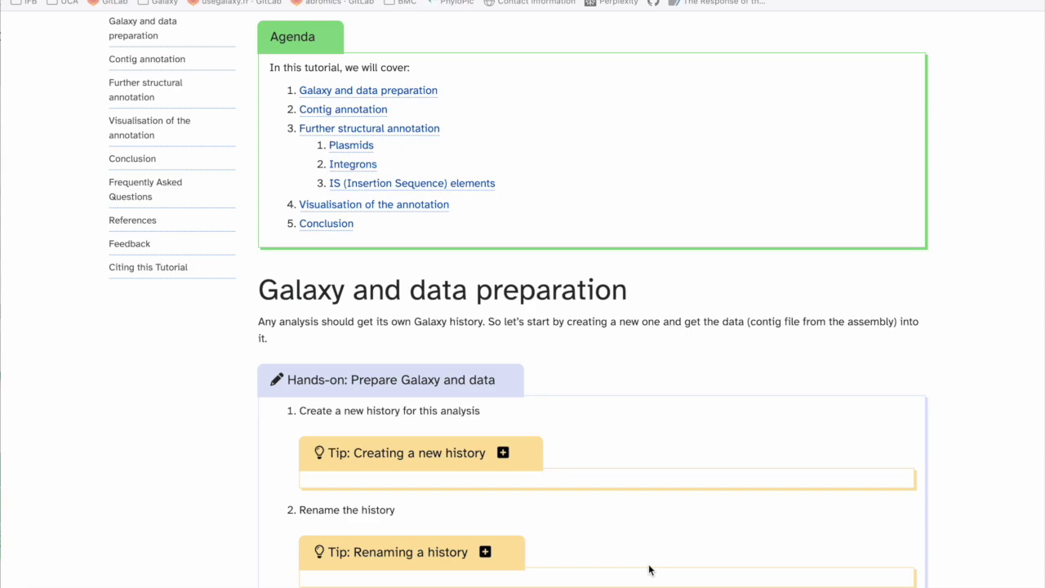
{"action": "scroll", "coordinate": [649, 569], "scroll_direction": "up", "scroll_amount": 10}
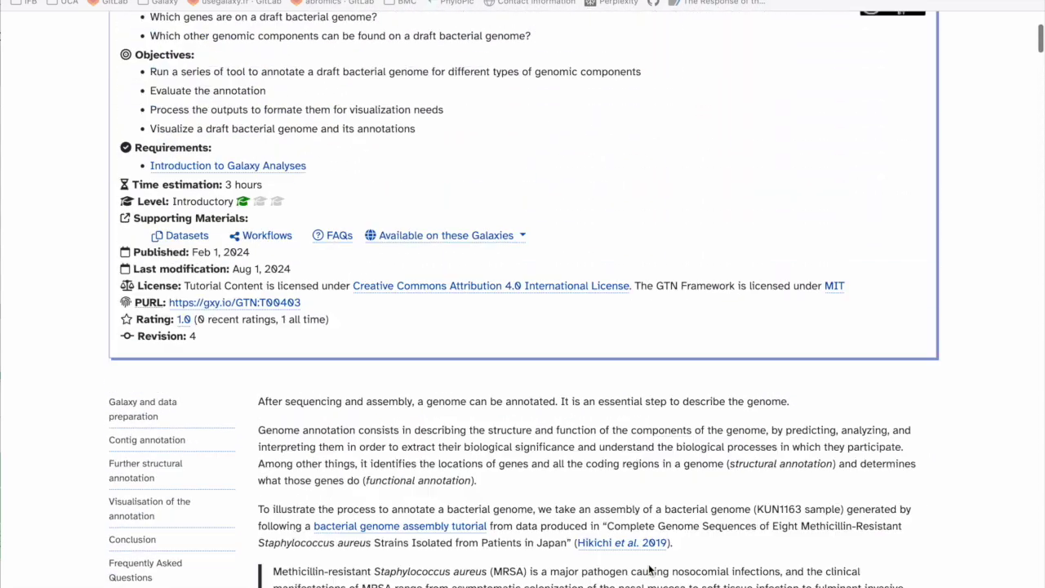
{"action": "scroll", "coordinate": [516, 277], "scroll_direction": "up", "scroll_amount": 1}
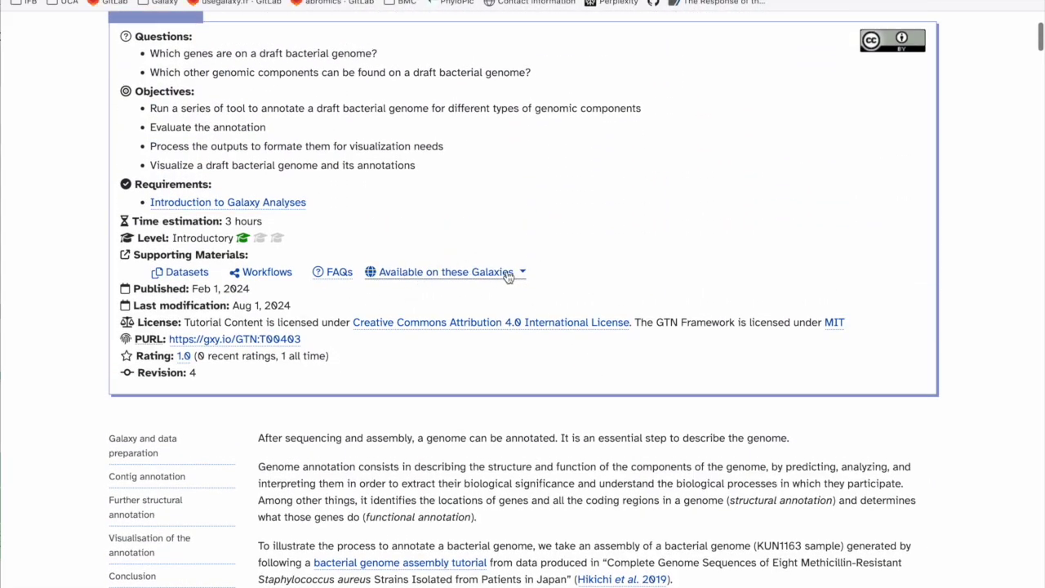
Step: Pick UseGalaxy.fr from the tutorial's 'Available on these Galaxies' list
{"action": "left_click", "coordinate": [507, 275]}
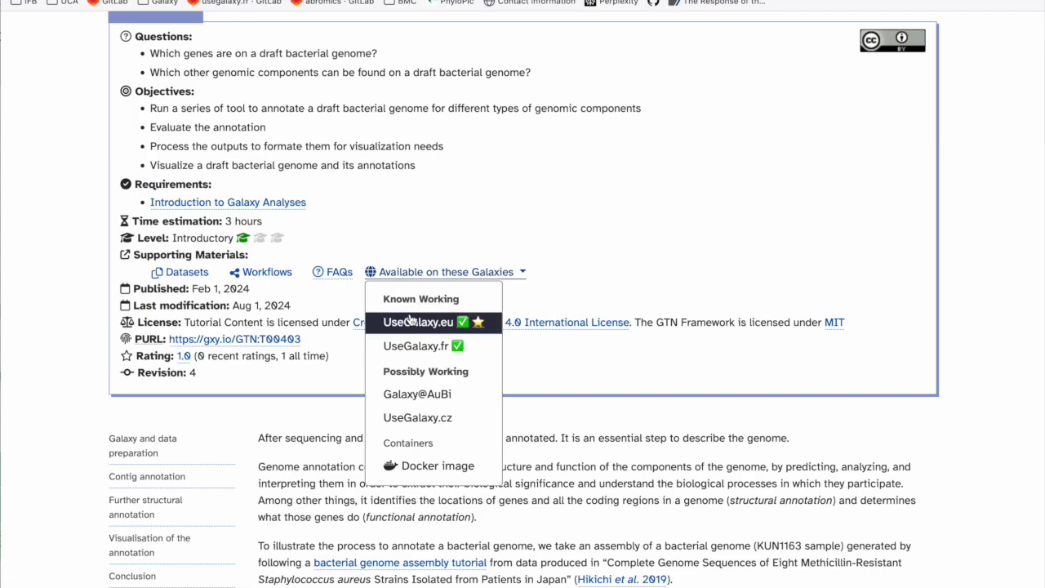
{"action": "left_click", "coordinate": [442, 348]}
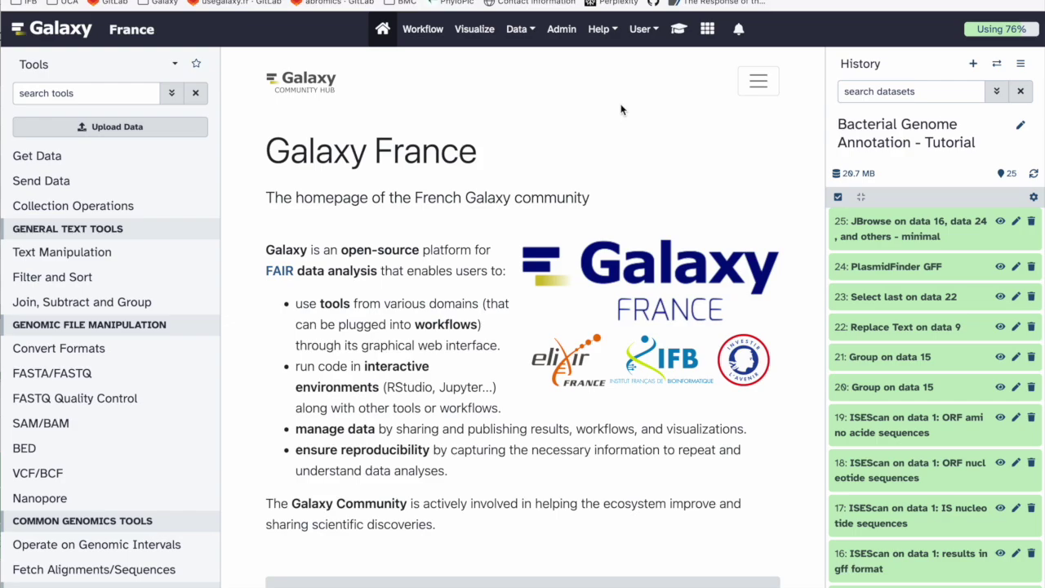
Step: In the in-Galaxy training overlay, navigate Genome Annotation to the Bacterial Genome Annotation tutorial
{"action": "left_click", "coordinate": [677, 30]}
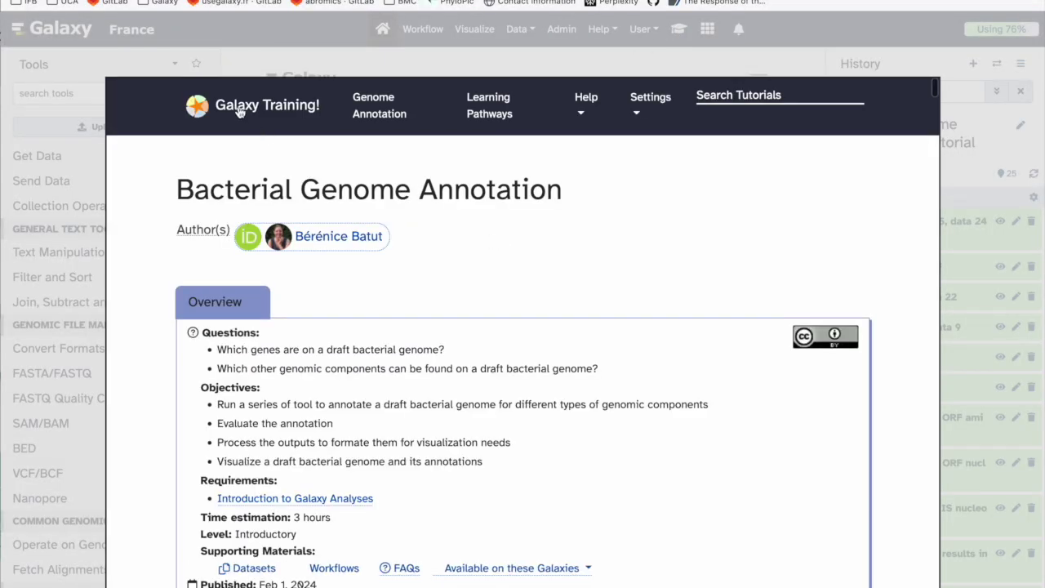
{"action": "left_click", "coordinate": [239, 112]}
{"action": "scroll", "coordinate": [449, 310], "scroll_direction": "down", "scroll_amount": 15}
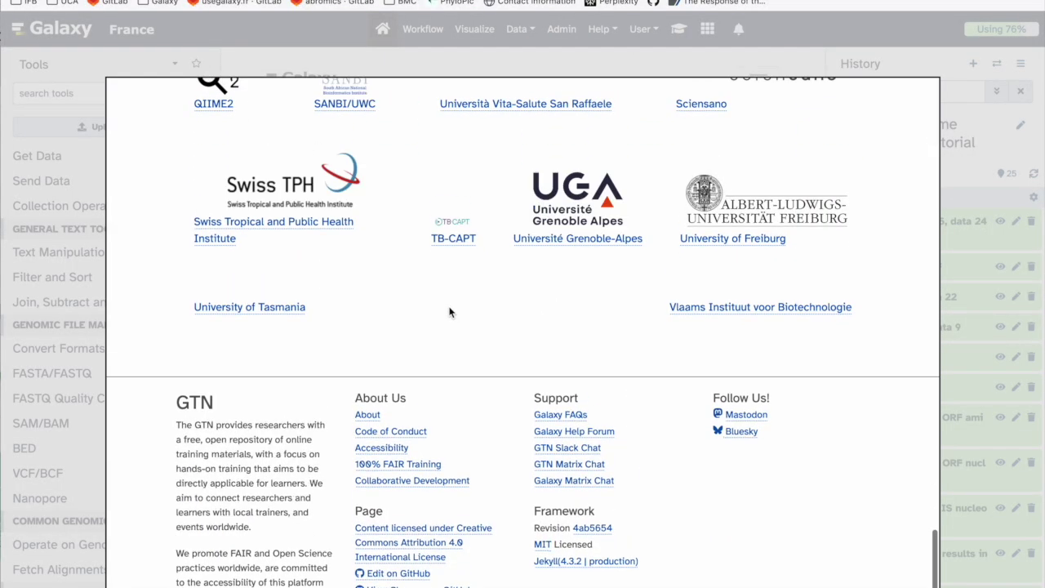
{"action": "scroll", "coordinate": [451, 309], "scroll_direction": "up", "scroll_amount": 20}
{"action": "scroll", "coordinate": [451, 303], "scroll_direction": "down", "scroll_amount": 3}
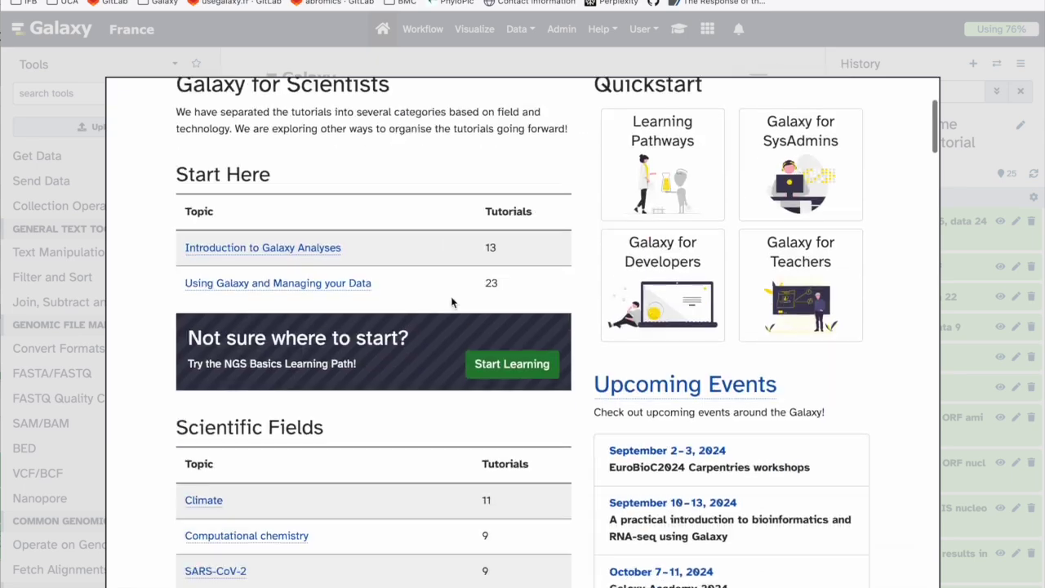
{"action": "scroll", "coordinate": [451, 300], "scroll_direction": "down", "scroll_amount": 6}
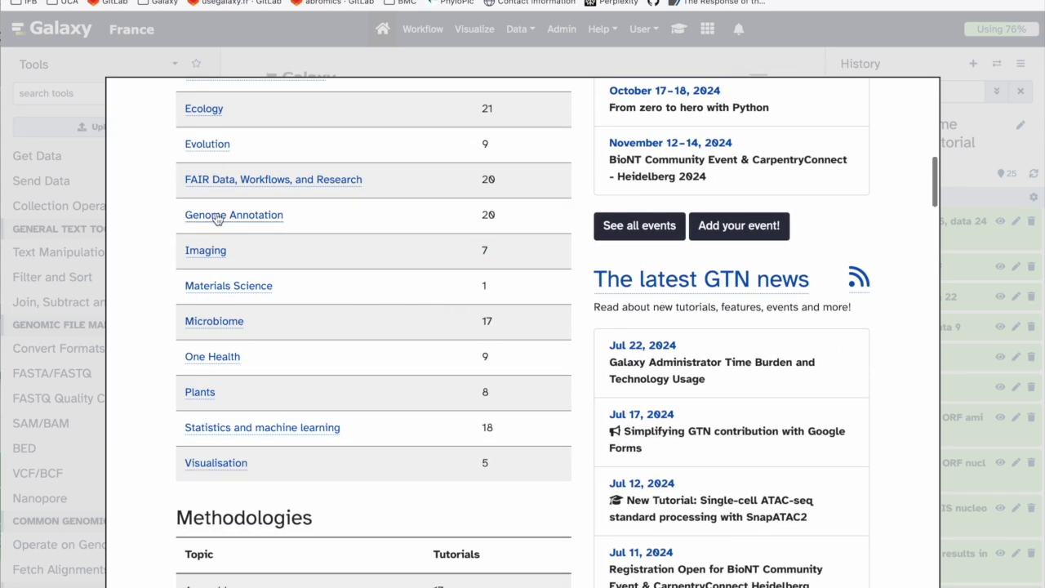
{"action": "left_click", "coordinate": [217, 215]}
{"action": "scroll", "coordinate": [557, 318], "scroll_direction": "down", "scroll_amount": 5}
{"action": "scroll", "coordinate": [538, 315], "scroll_direction": "down", "scroll_amount": 1}
{"action": "left_click", "coordinate": [240, 279]}
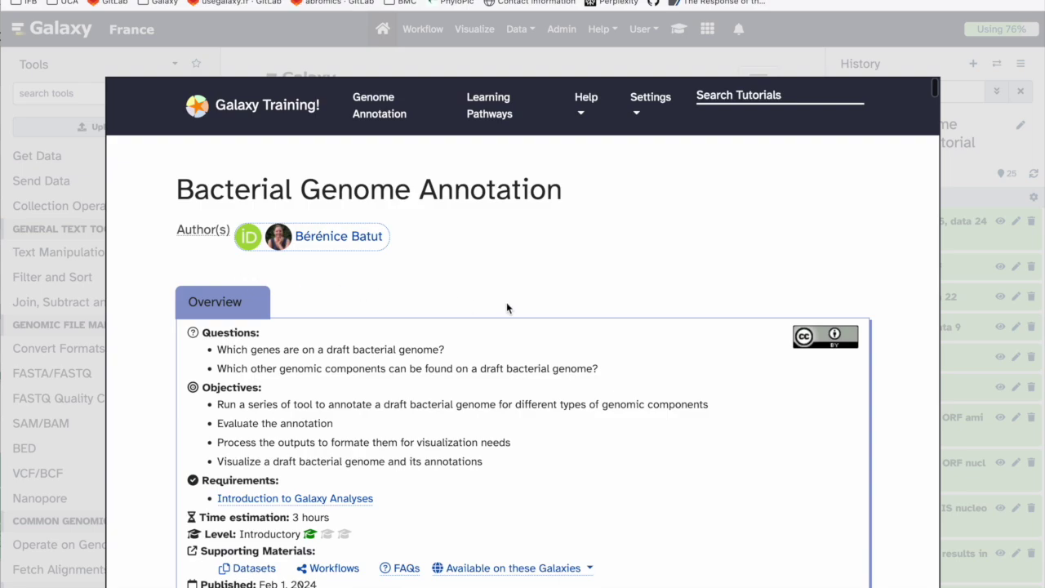
Step: Jump to the tutorial's 'Galaxy and data preparation' section
{"action": "scroll", "coordinate": [506, 302], "scroll_direction": "down", "scroll_amount": 10}
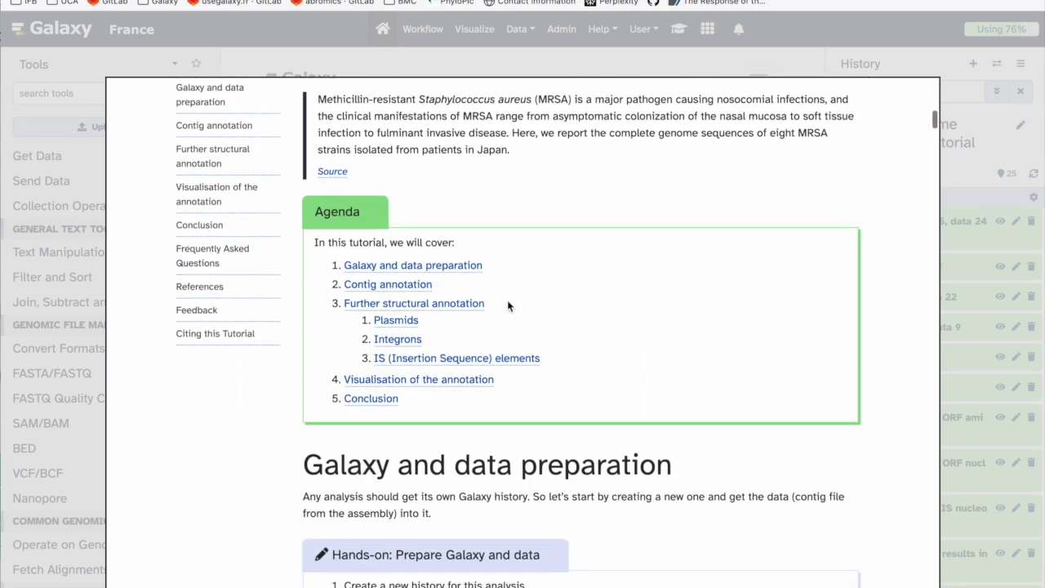
{"action": "scroll", "coordinate": [507, 306], "scroll_direction": "down", "scroll_amount": 20}
{"action": "scroll", "coordinate": [507, 307], "scroll_direction": "up", "scroll_amount": 3}
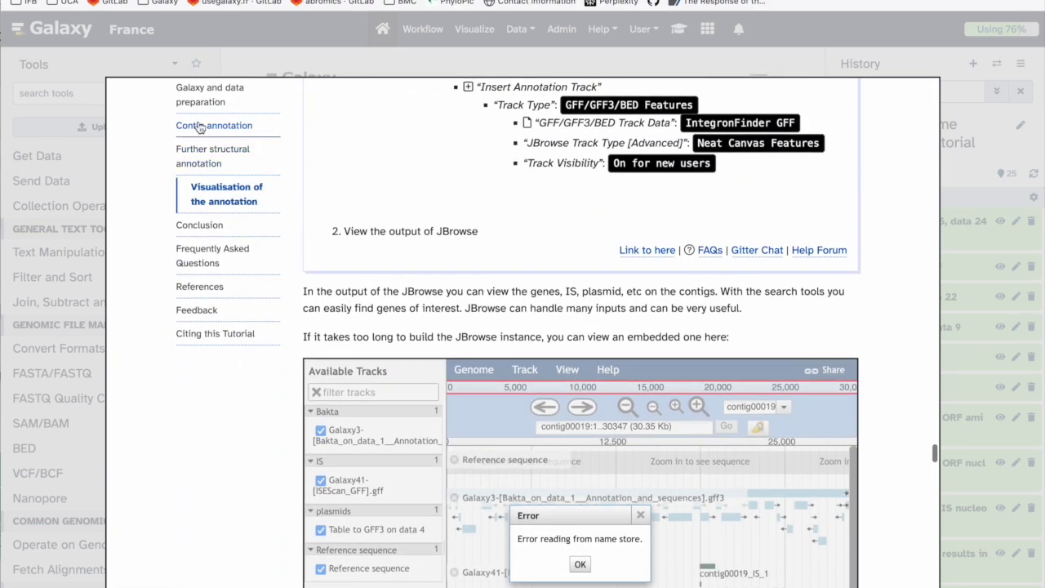
{"action": "left_click", "coordinate": [205, 101]}
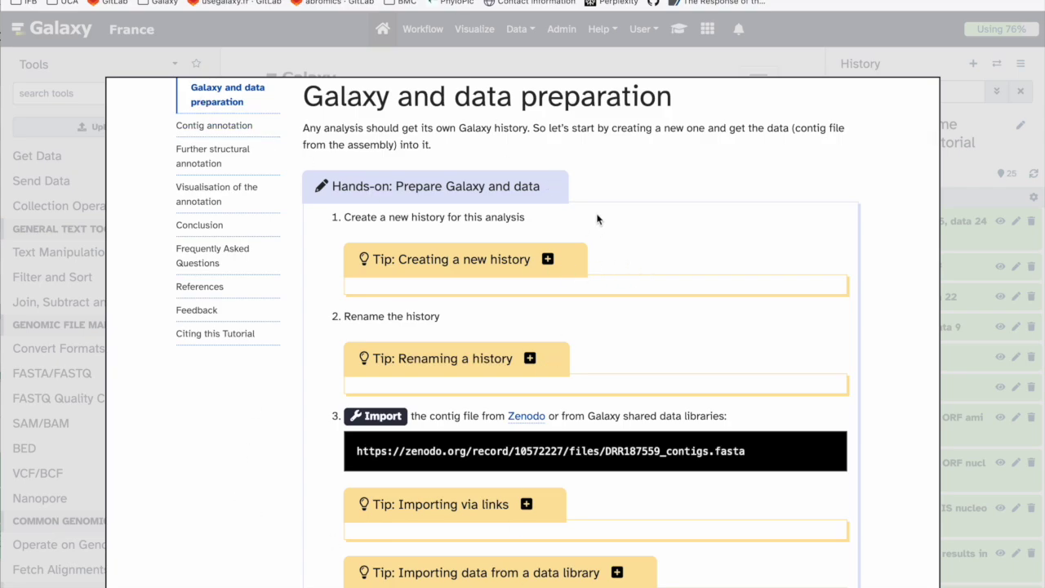
Step: Toggle the training overlay closed and open, finally closing it to show Galaxy's home page
{"action": "left_click", "coordinate": [649, 57]}
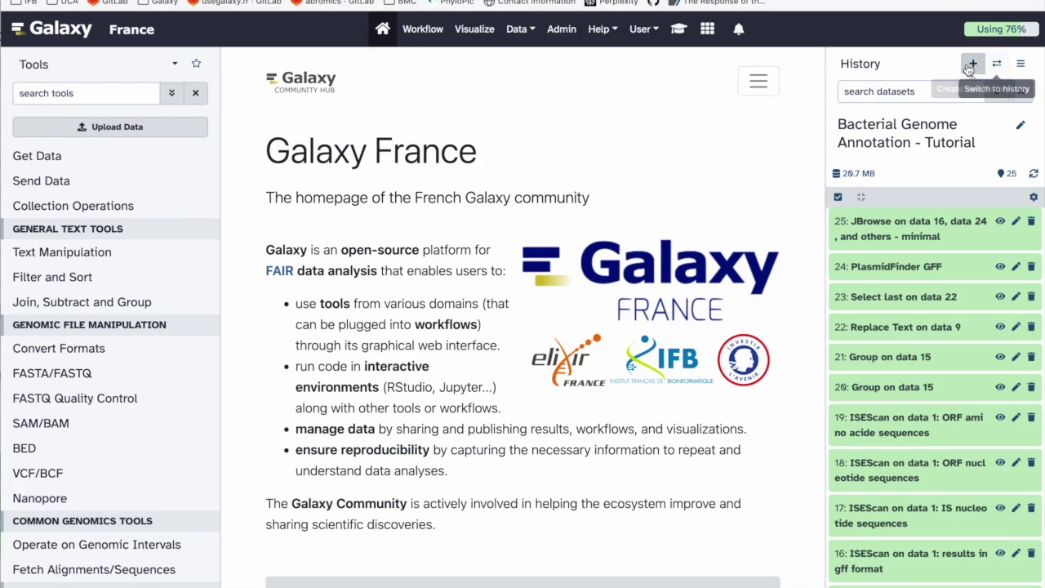
{"action": "left_click", "coordinate": [678, 29]}
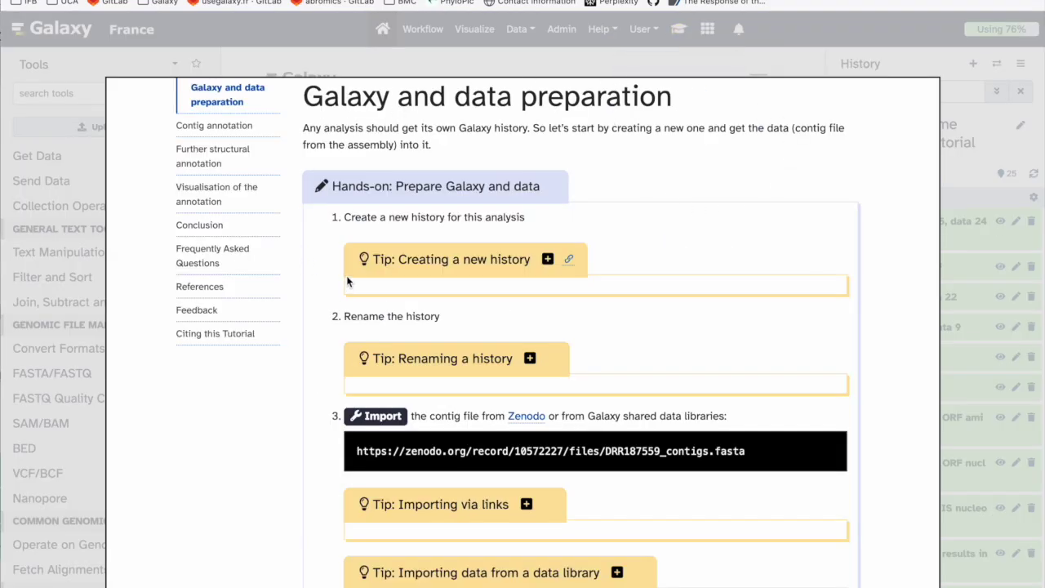
{"action": "left_click", "coordinate": [351, 57]}
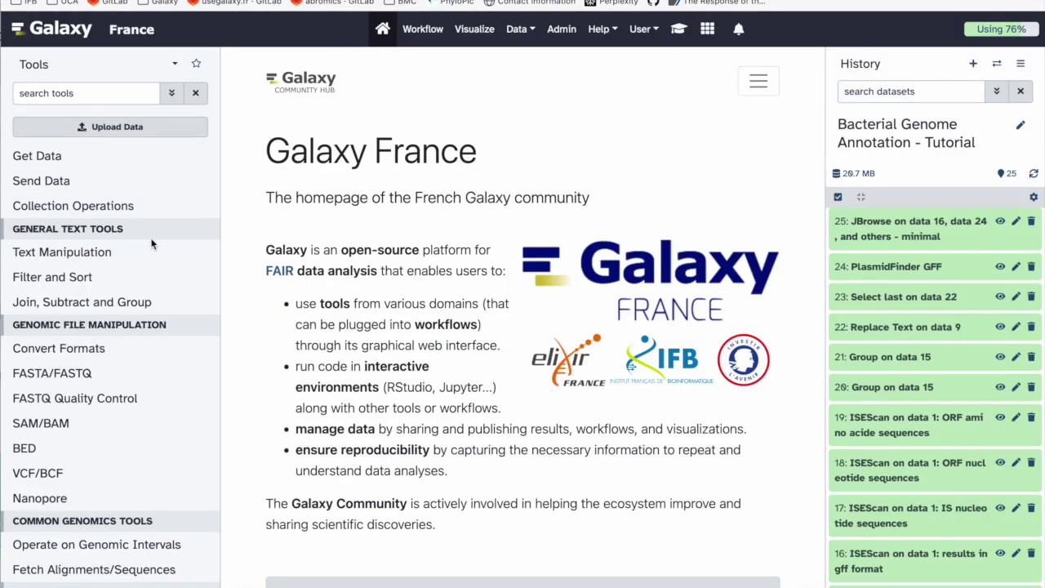
{"action": "left_click", "coordinate": [678, 30]}
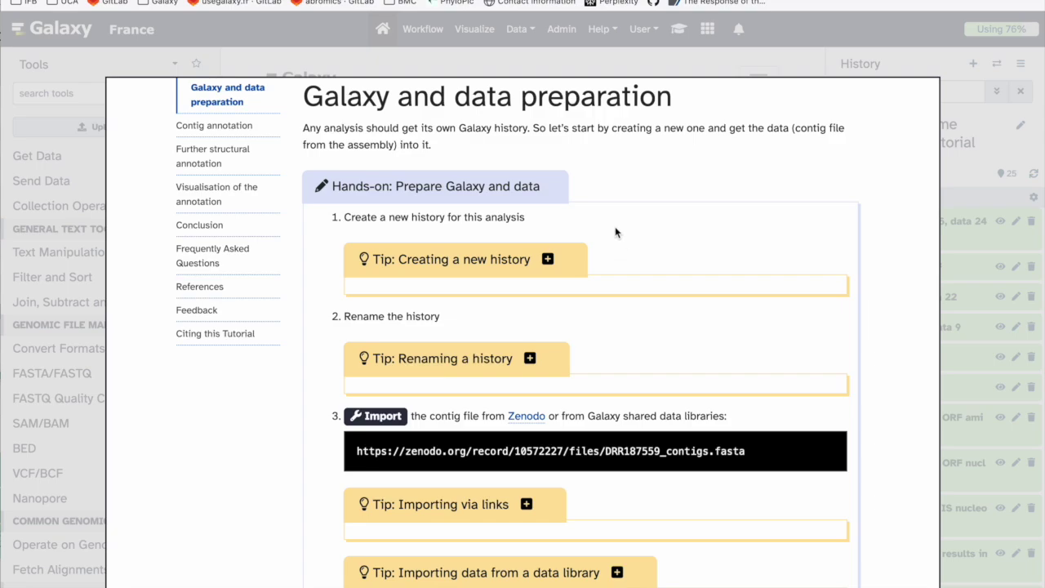
{"action": "left_click", "coordinate": [757, 51]}
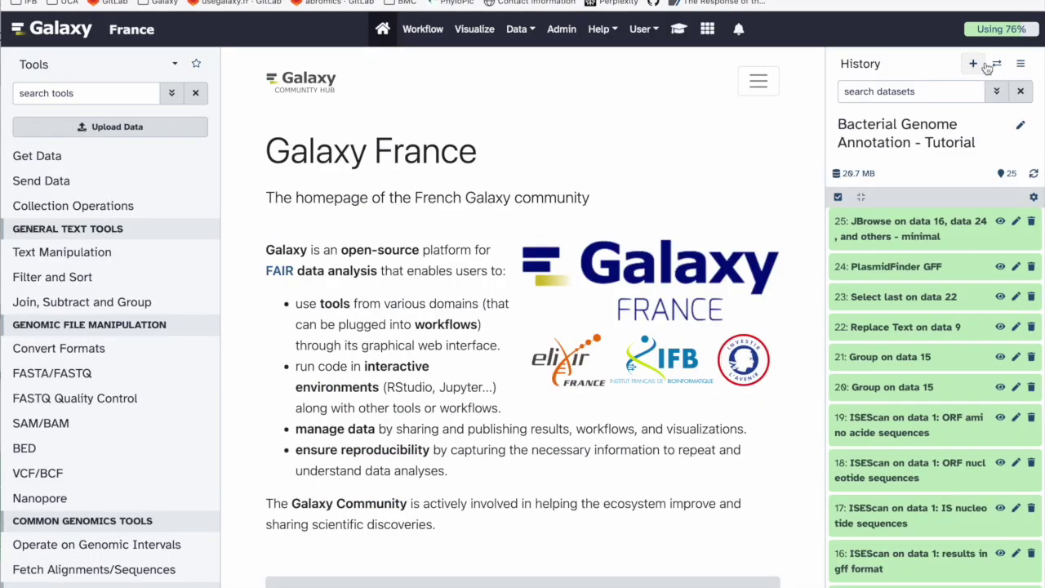
Step: Create a new history and rename it 'Bacterial Genome Annotation tutorial'
{"action": "left_click", "coordinate": [974, 65]}
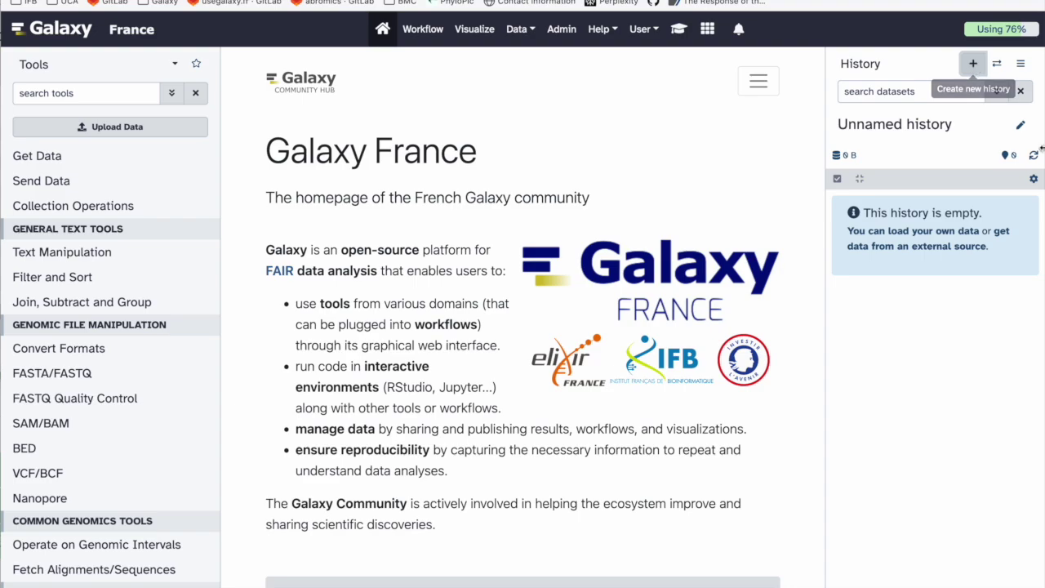
{"action": "left_click", "coordinate": [1021, 126]}
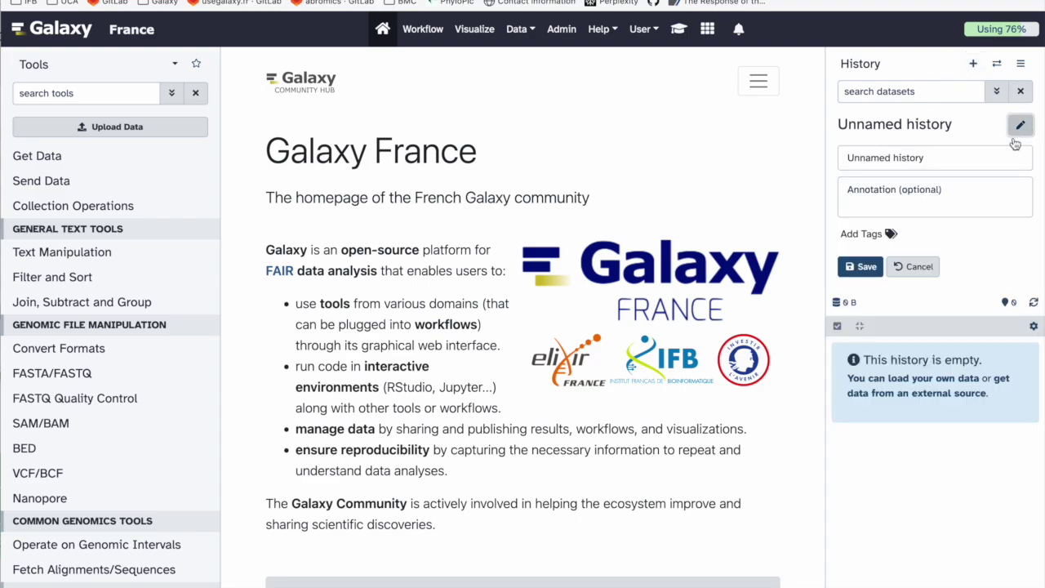
{"action": "left_click", "coordinate": [982, 158]}
{"action": "triple_click", "coordinate": [982, 158]}
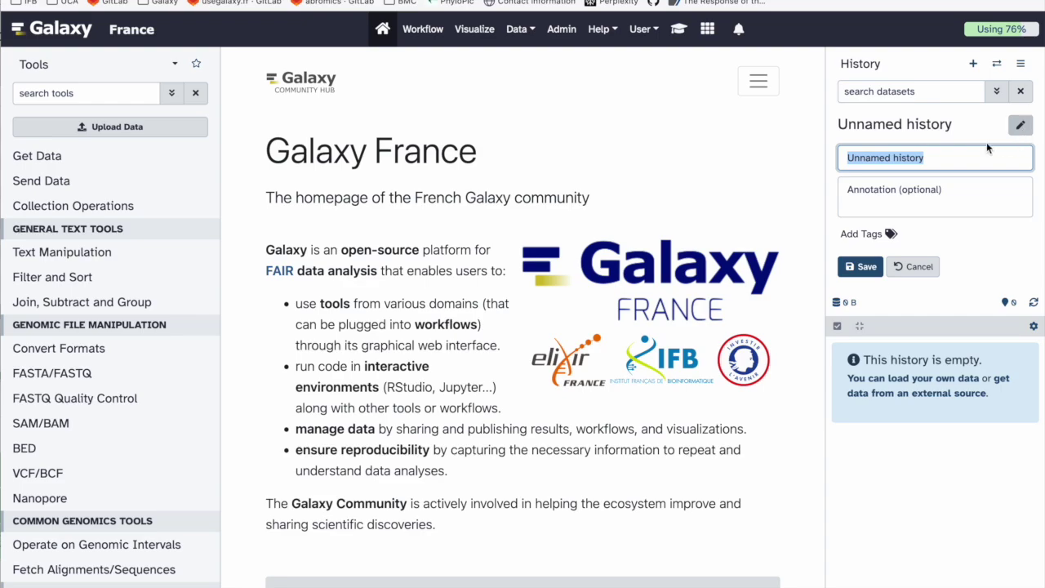
{"action": "type", "text": "Bacter"}
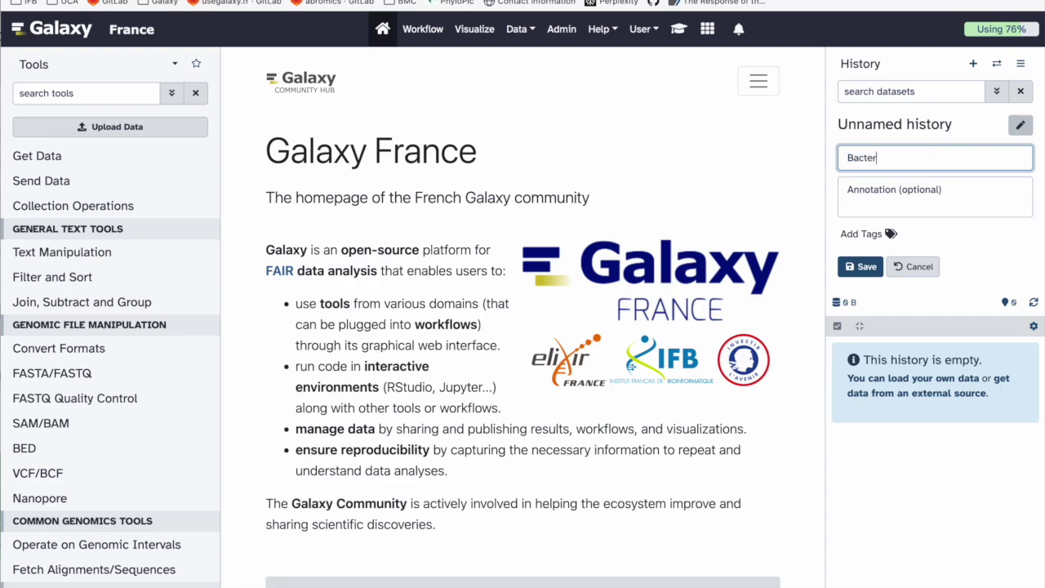
{"action": "type", "text": "ial Genome Annotatio"}
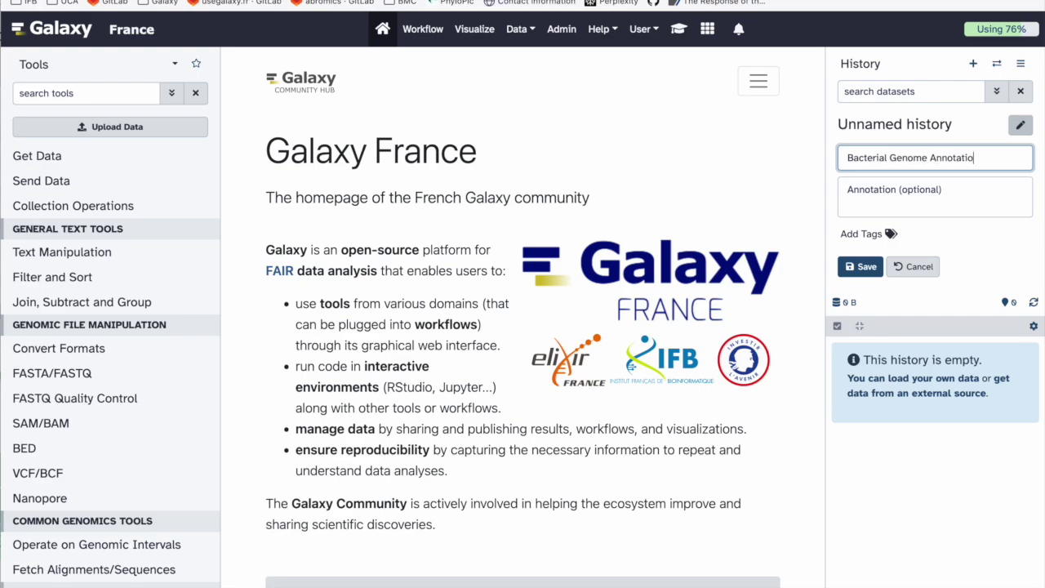
{"action": "type", "text": "n tutorial"}
{"action": "left_click", "coordinate": [860, 266]}
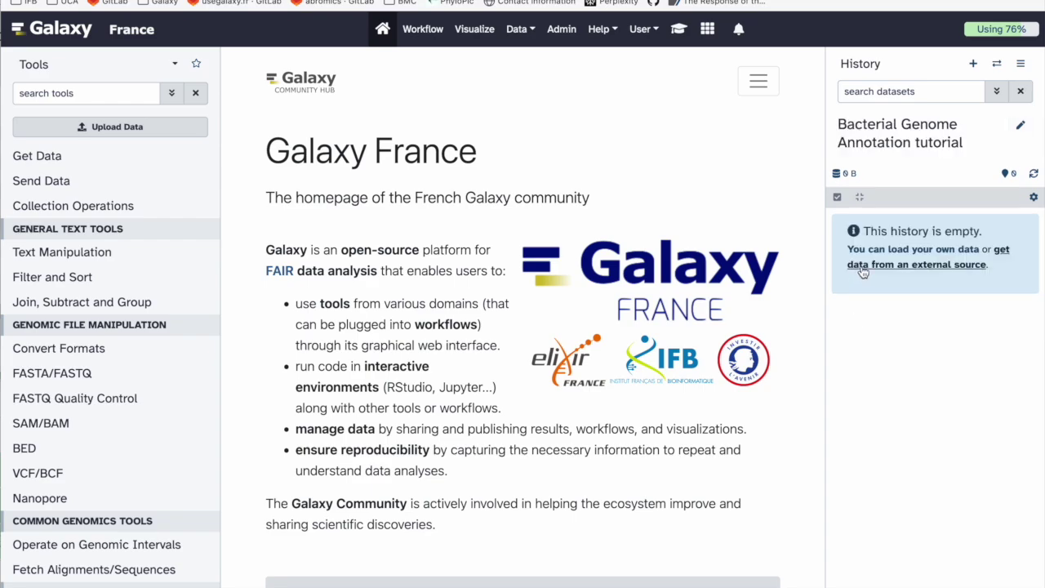
Step: Copy the DRR187559_contigs.fasta Zenodo URL from the tutorial's import step, then close the overlay
{"action": "left_click", "coordinate": [678, 33]}
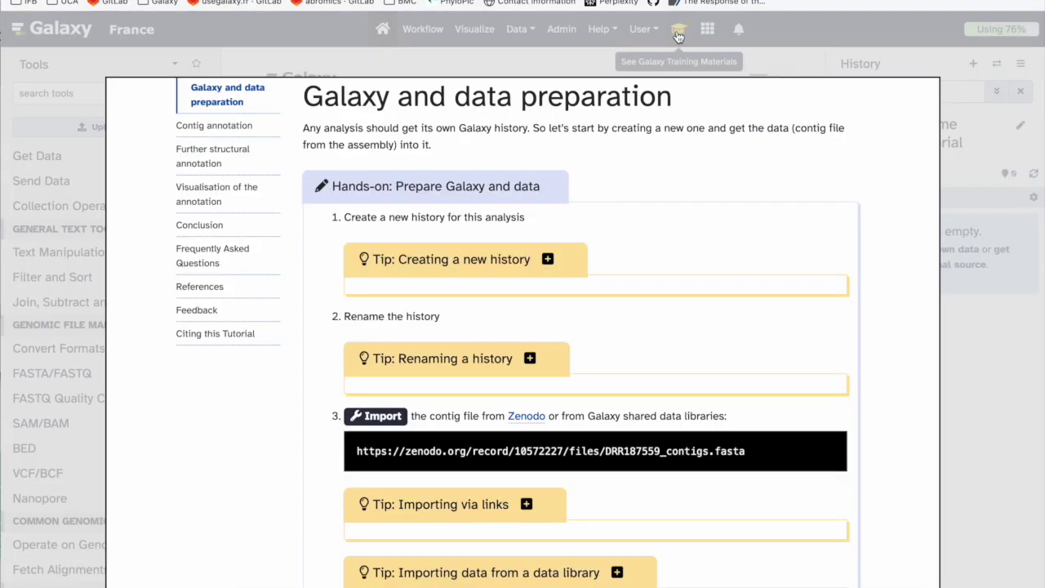
{"action": "scroll", "coordinate": [698, 237], "scroll_direction": "down", "scroll_amount": 3}
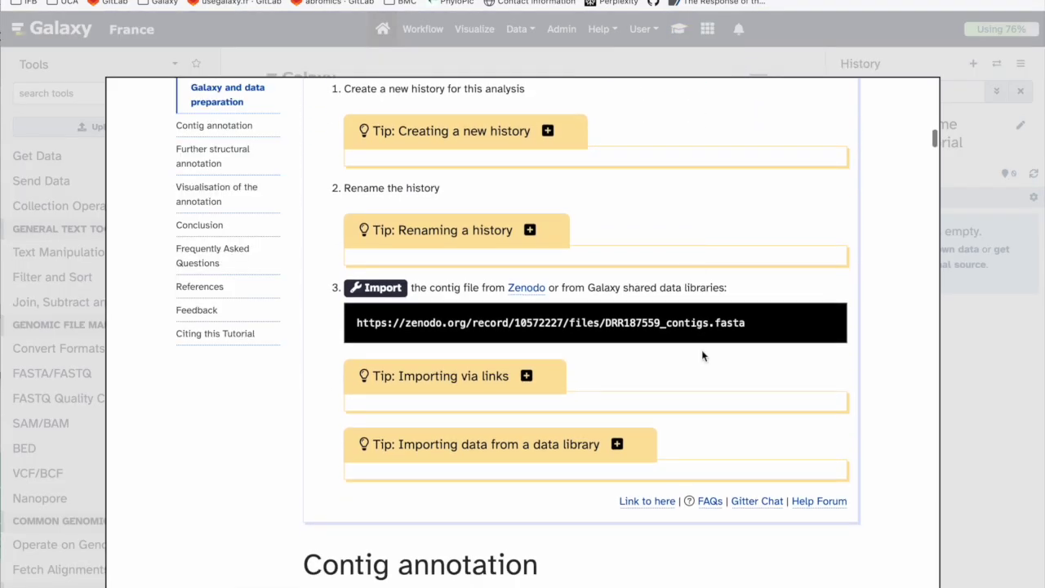
{"action": "mouse_move", "coordinate": [688, 333]}
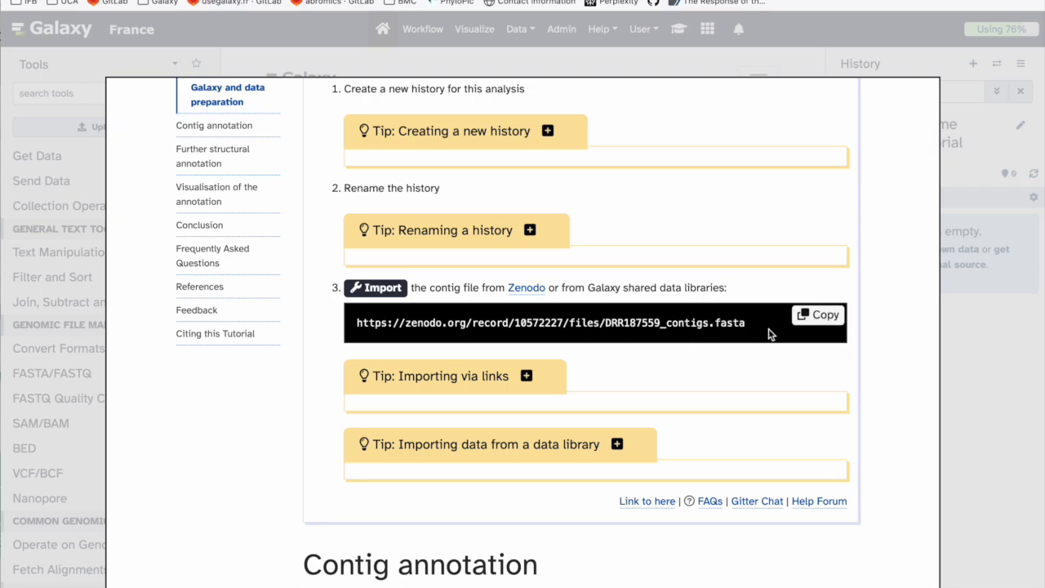
{"action": "left_click", "coordinate": [819, 317]}
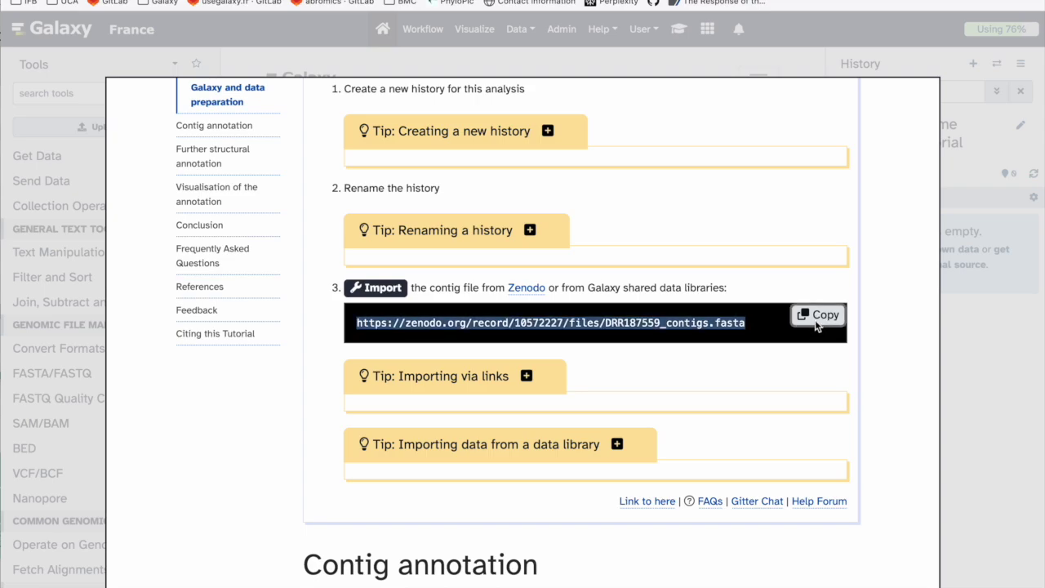
{"action": "left_click", "coordinate": [987, 323]}
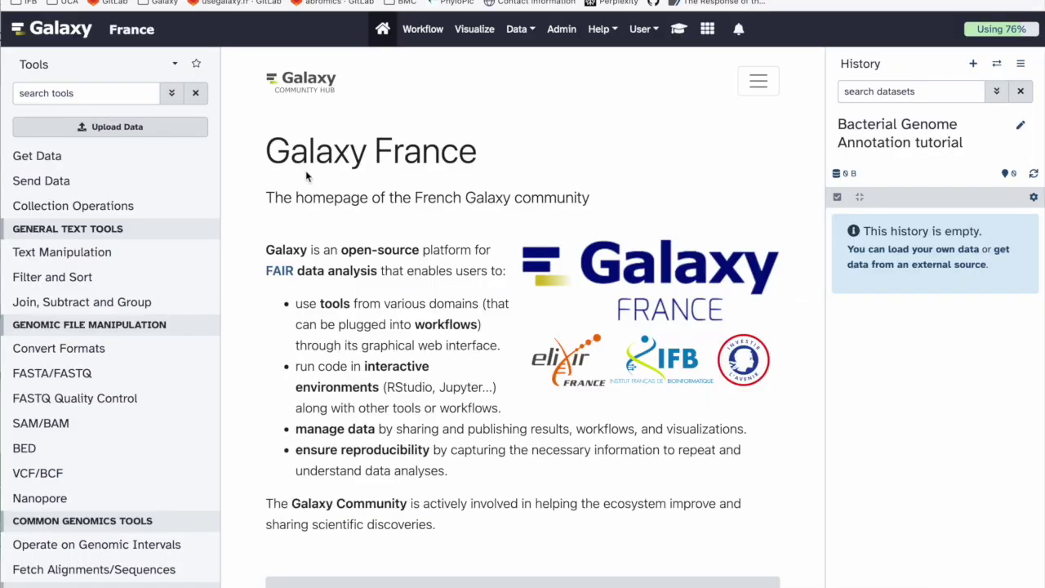
Step: Paste the copied Zenodo URL into a Paste/Fetch upload entry and start the fetch
{"action": "left_click", "coordinate": [111, 128]}
{"action": "left_click", "coordinate": [636, 413]}
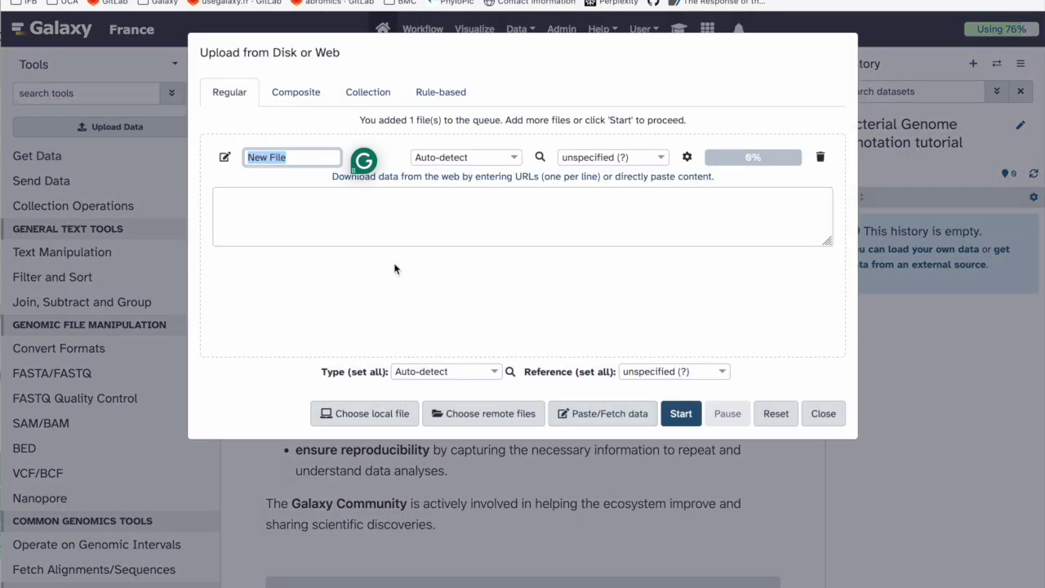
{"action": "left_click", "coordinate": [371, 224]}
{"action": "right_click", "coordinate": [373, 224]}
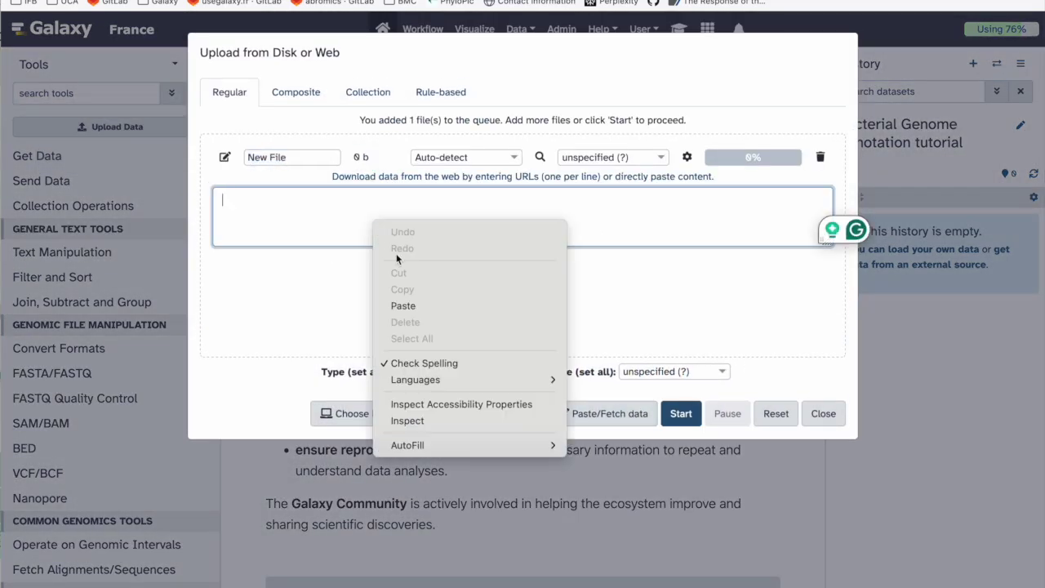
{"action": "left_click", "coordinate": [423, 303]}
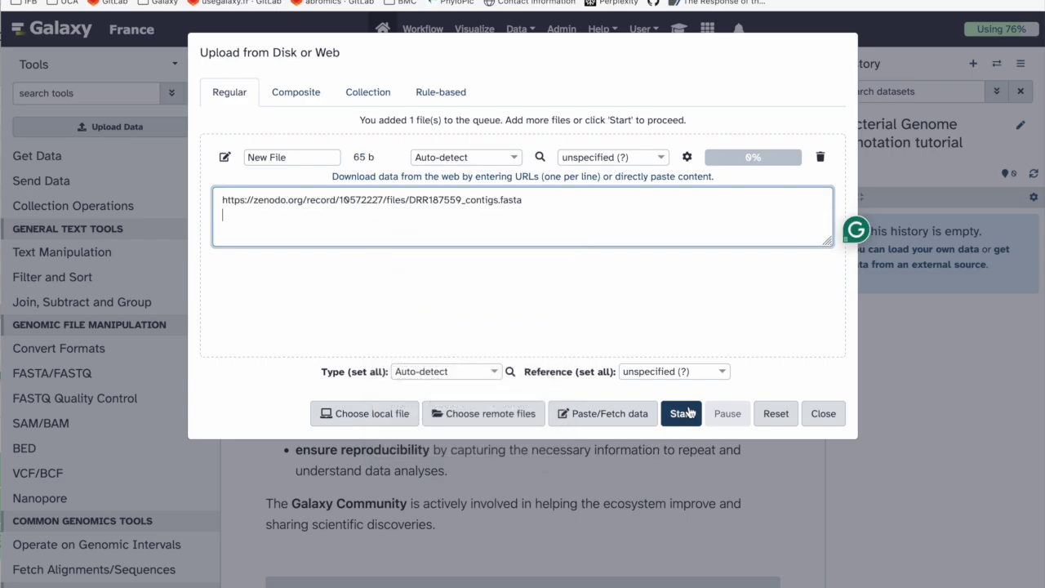
{"action": "left_click", "coordinate": [681, 413]}
{"action": "left_click", "coordinate": [808, 422]}
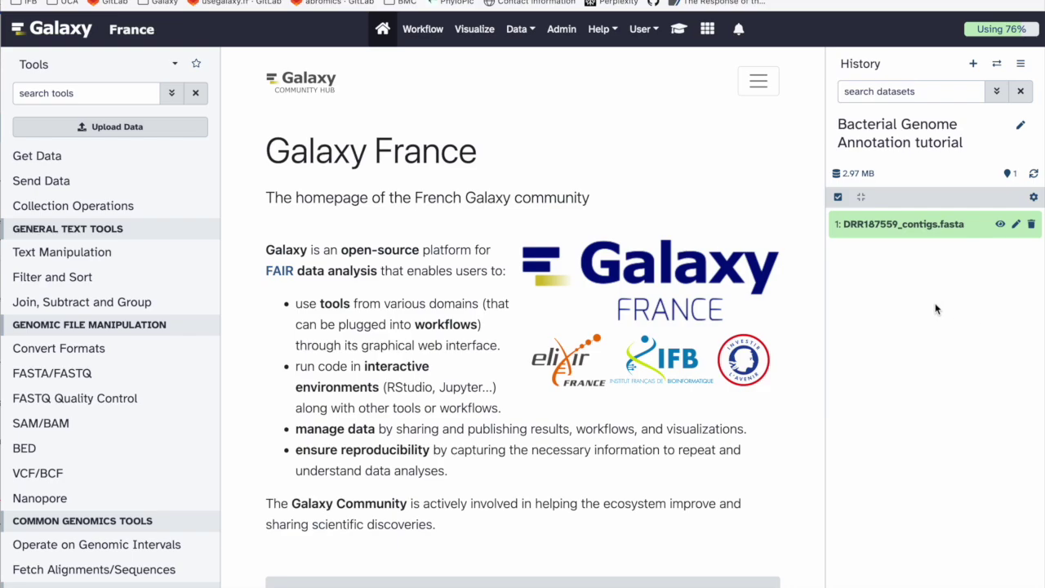
Step: View DRR187559_contigs.fasta's sequences and inspect the first contig, length 589438
{"action": "left_click", "coordinate": [920, 230]}
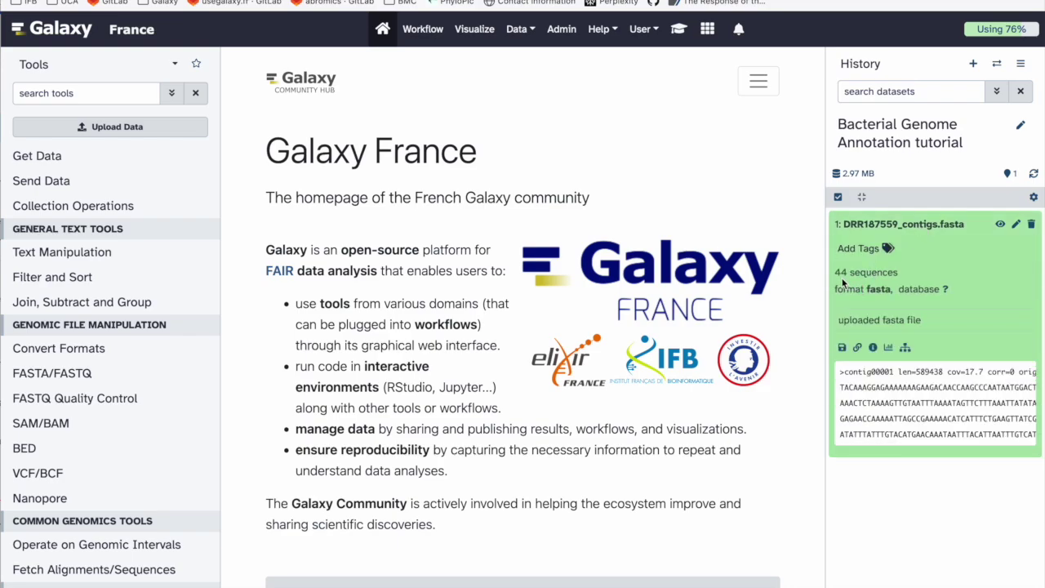
{"action": "left_click", "coordinate": [1000, 225]}
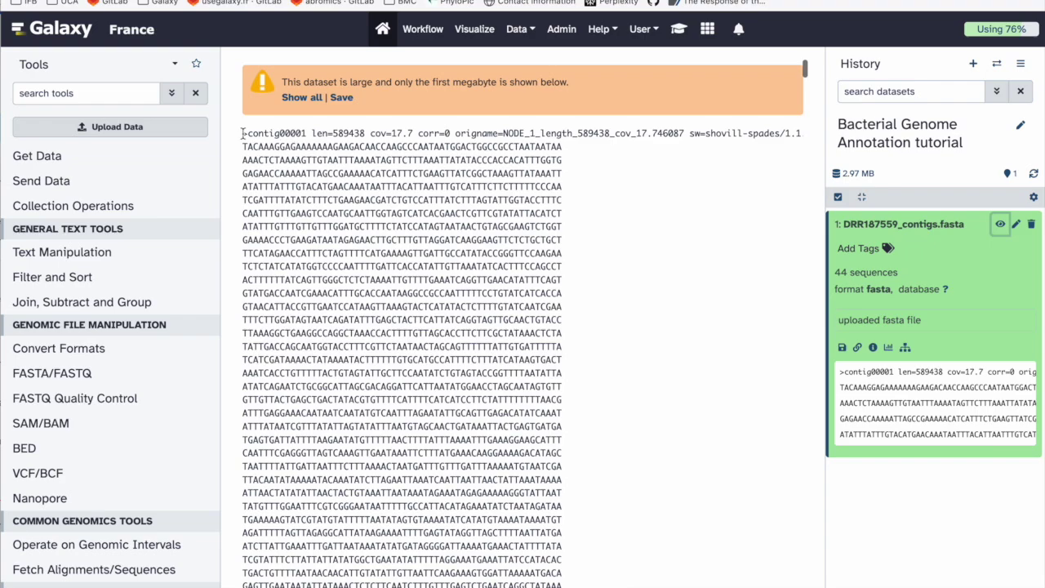
{"action": "left_click_drag", "start_coordinate": [243, 133], "coordinate": [300, 133]}
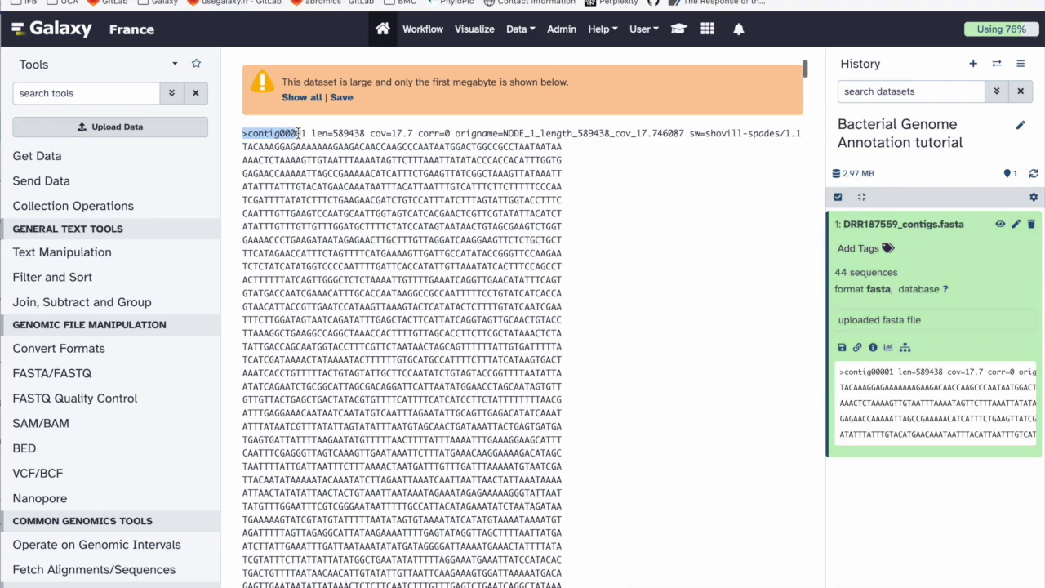
{"action": "double_click", "coordinate": [346, 133]}
{"action": "left_click_drag", "start_coordinate": [242, 147], "coordinate": [482, 249]}
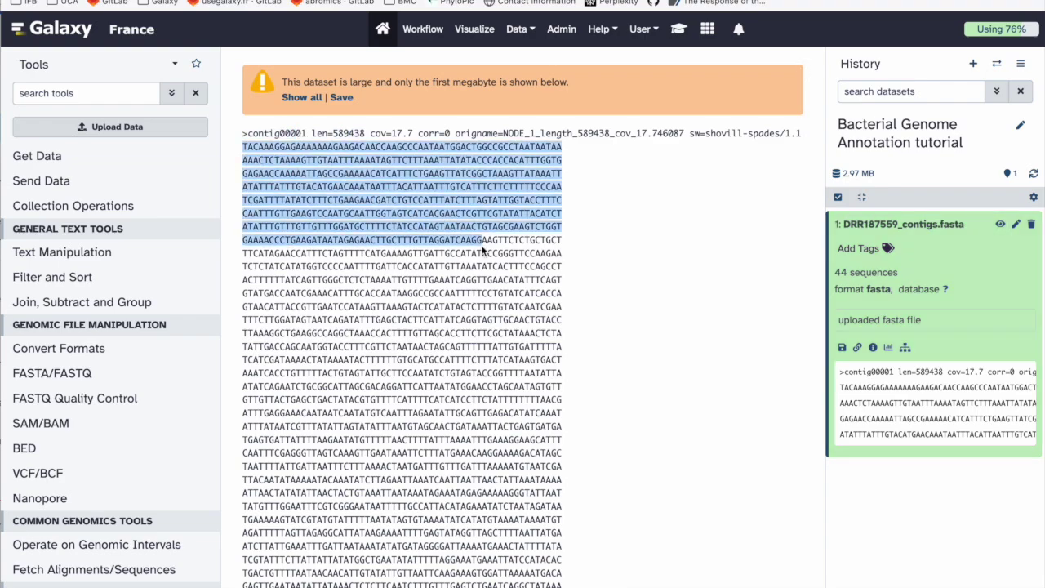
{"action": "left_click", "coordinate": [679, 31]}
Step: Scroll the tutorial down to Contig annotation, where Bakta and its workflow figure are introduced
{"action": "scroll", "coordinate": [645, 289], "scroll_direction": "down", "scroll_amount": 20}
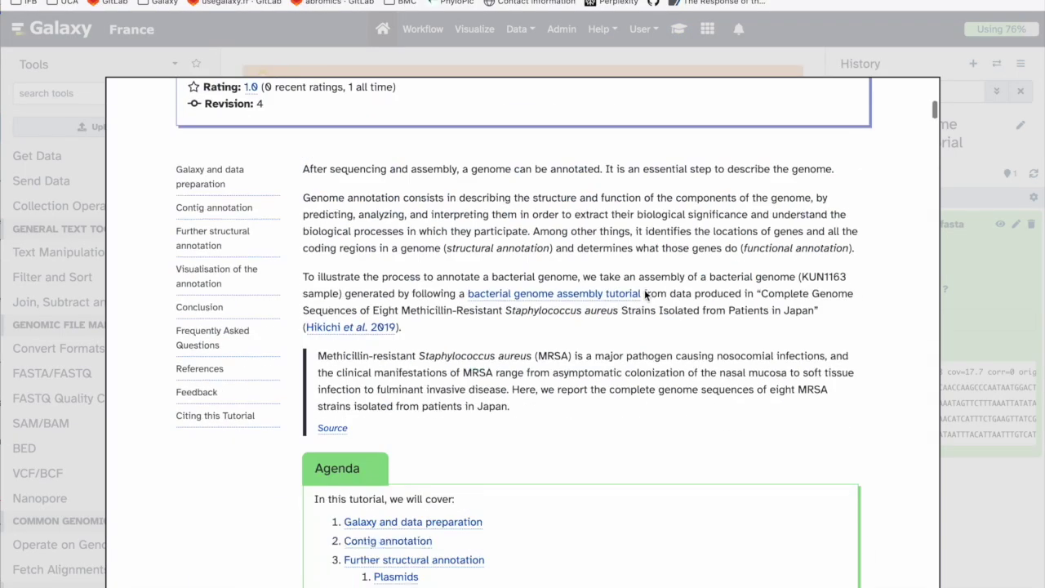
{"action": "scroll", "coordinate": [645, 287], "scroll_direction": "up", "scroll_amount": 1}
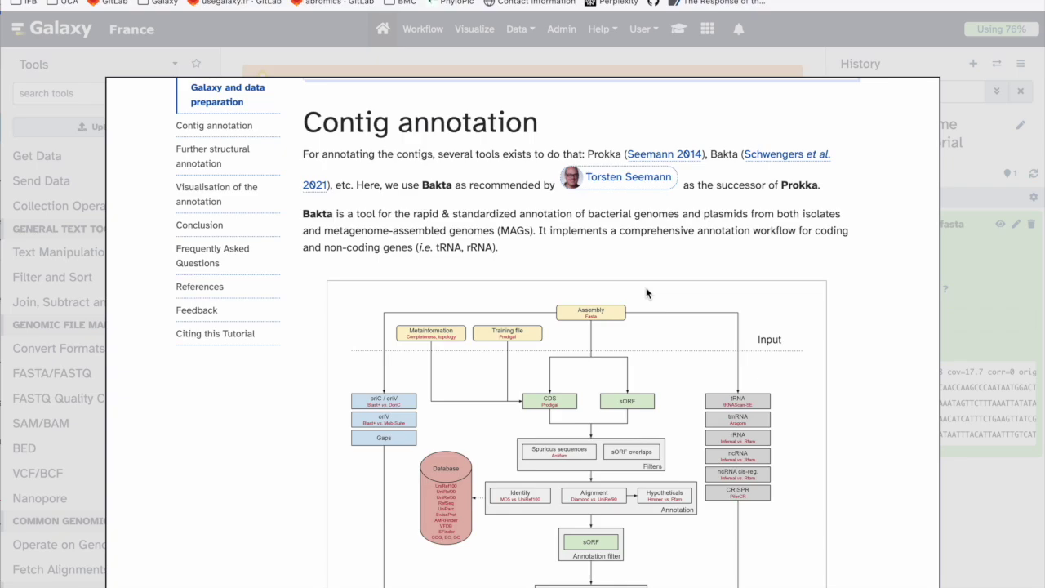
{"action": "scroll", "coordinate": [646, 292], "scroll_direction": "down", "scroll_amount": 3}
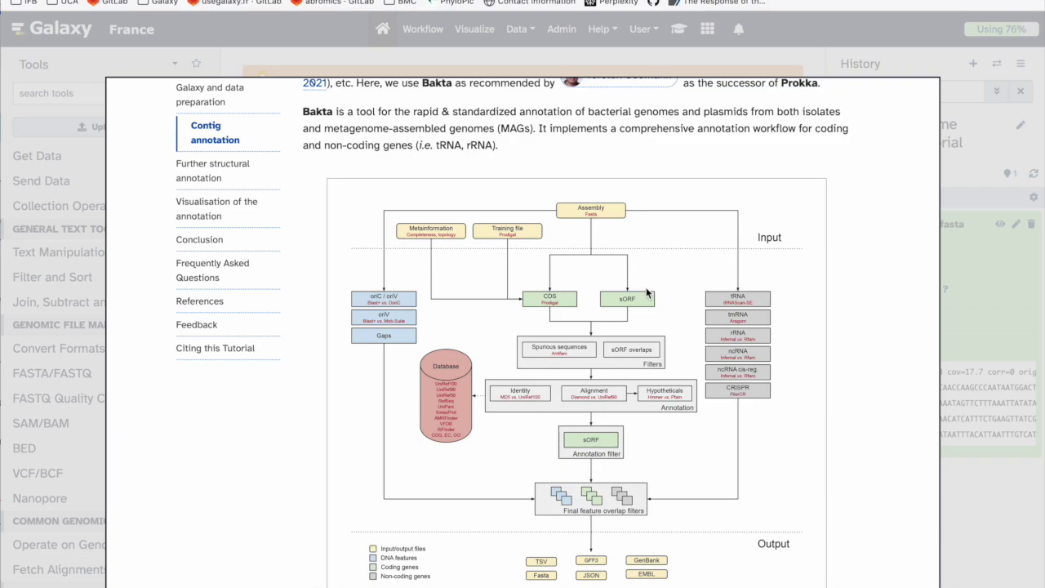
{"action": "scroll", "coordinate": [646, 292], "scroll_direction": "down", "scroll_amount": 2}
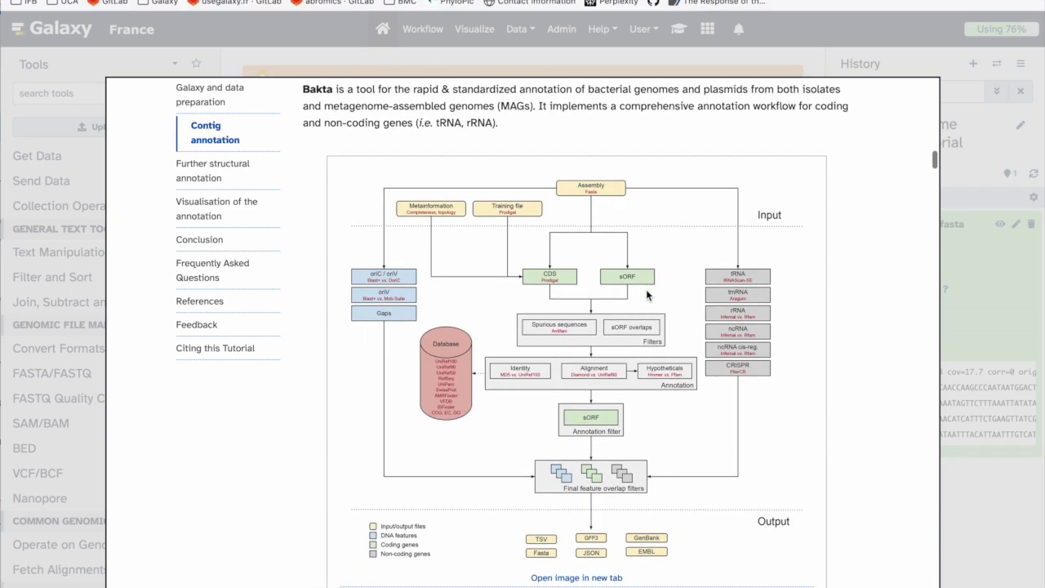
{"action": "scroll", "coordinate": [646, 289], "scroll_direction": "down", "scroll_amount": 1}
{"action": "scroll", "coordinate": [646, 289], "scroll_direction": "down", "scroll_amount": 2}
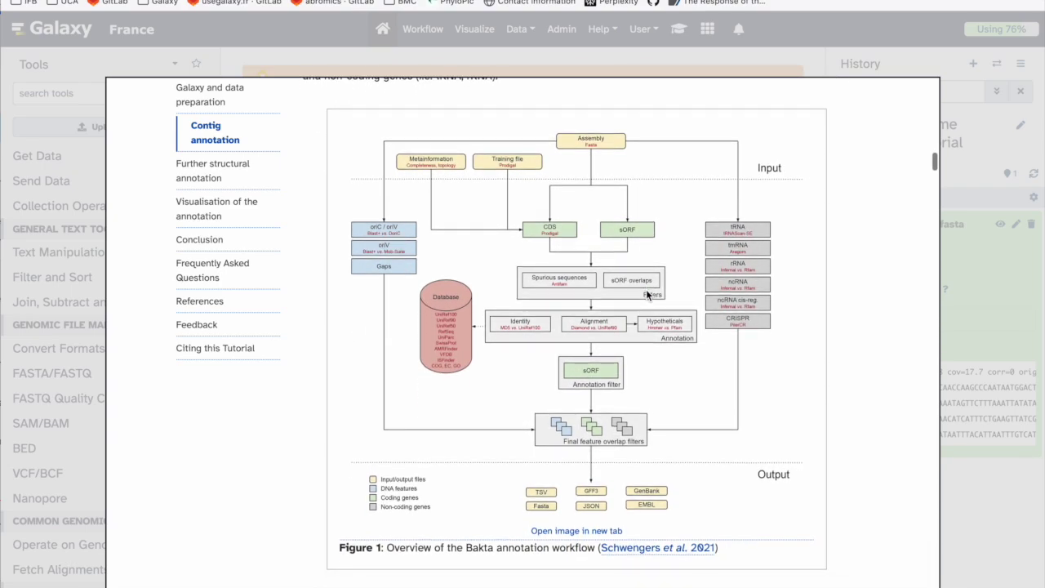